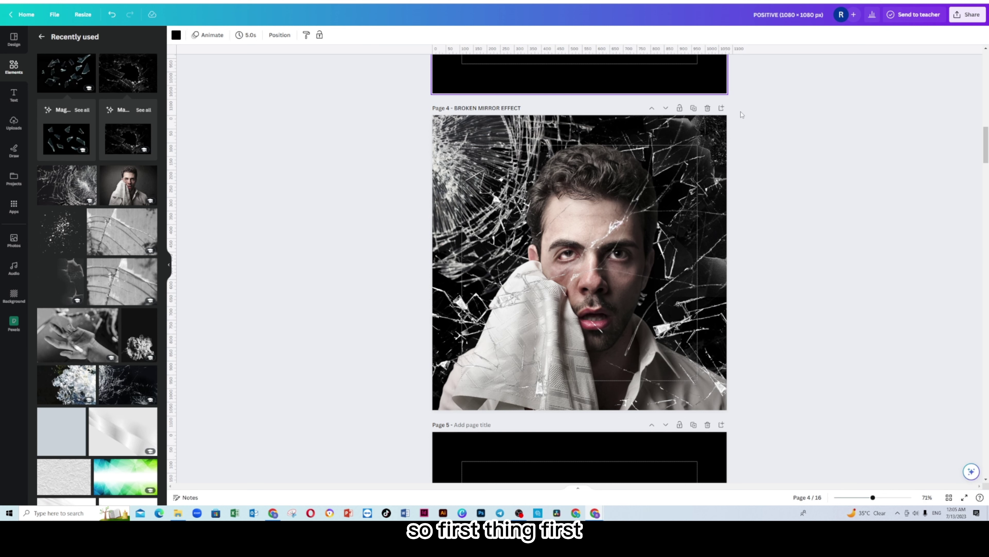
Add a blank page after the finished BROKEN MIRROR EFFECT page and title it "broken mirror effect 1"
{"action": "left_click", "coordinate": [722, 110]}
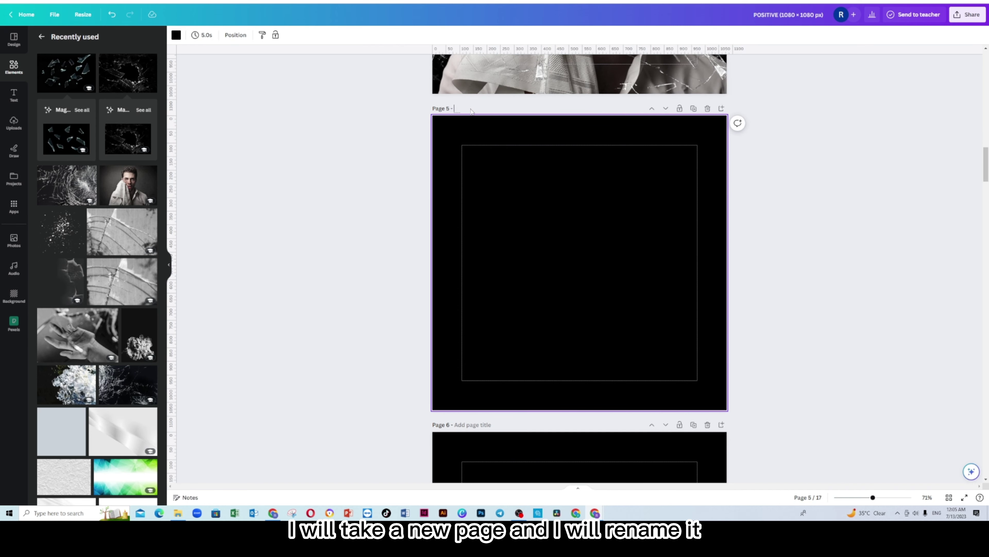
{"action": "type", "text": "broken effect 1"}
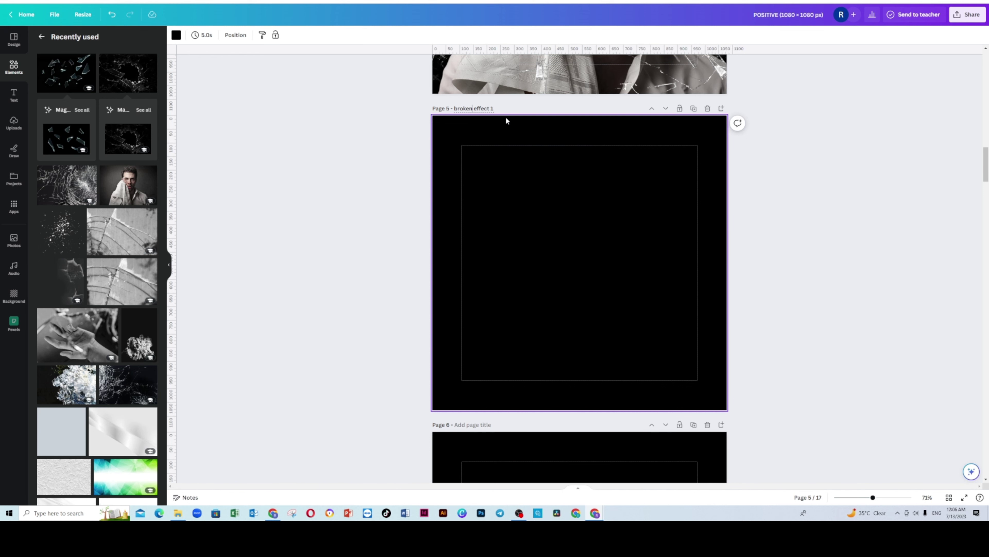
{"action": "scroll", "coordinate": [477, 121], "scroll_direction": "up", "scroll_amount": 10}
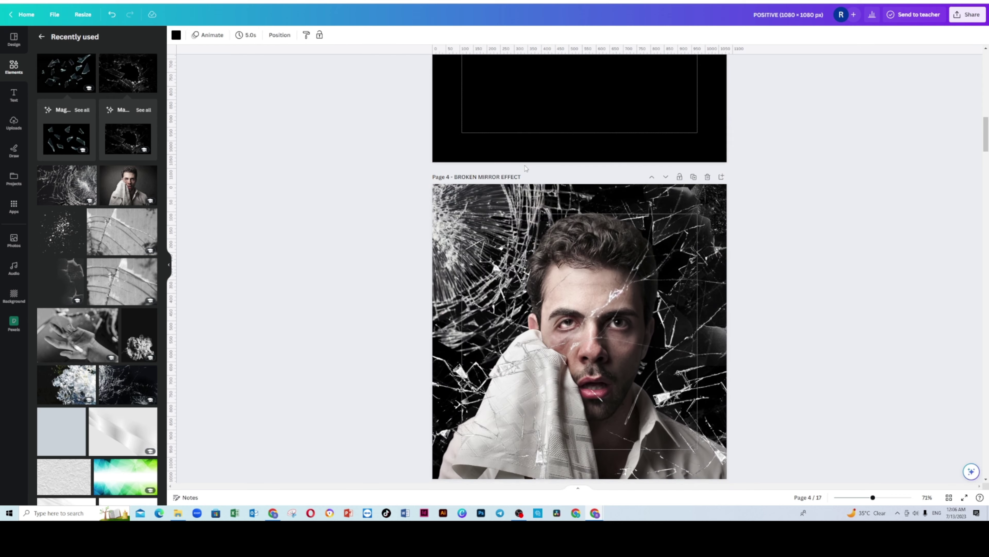
{"action": "scroll", "coordinate": [482, 176], "scroll_direction": "down", "scroll_amount": 9}
{"action": "type", "text": "mirror effect 1"}
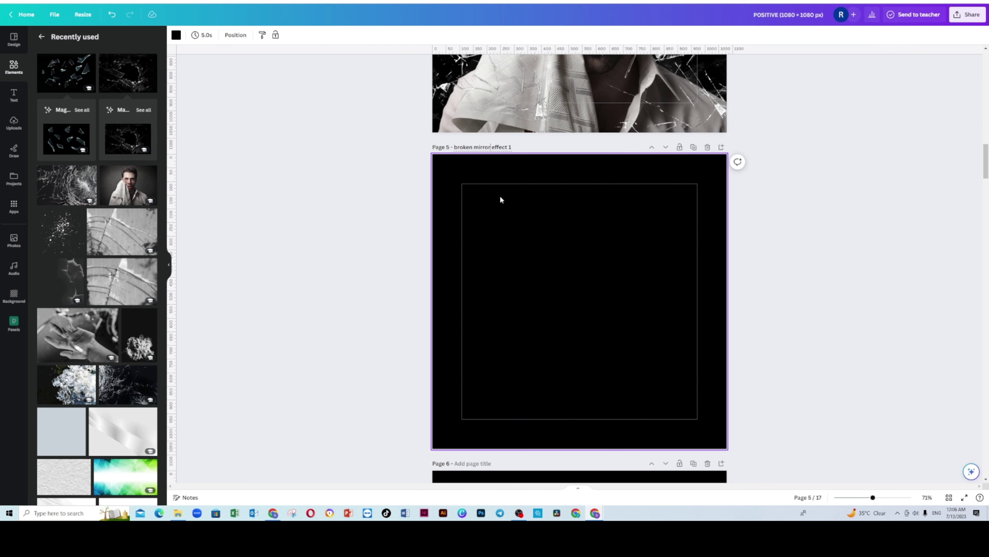
{"action": "key", "text": "Return"}
{"action": "scroll", "coordinate": [623, 261], "scroll_direction": "down", "scroll_amount": 1}
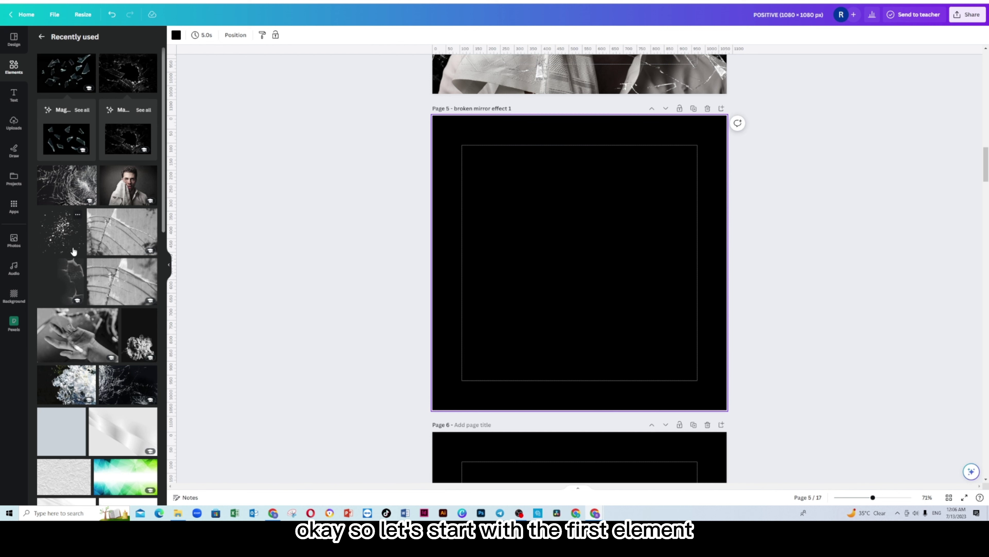
Insert the recently used shattered-glass photo with the central hole and set it as the new page's background
{"action": "left_click", "coordinate": [42, 37]}
{"action": "left_click", "coordinate": [149, 83]}
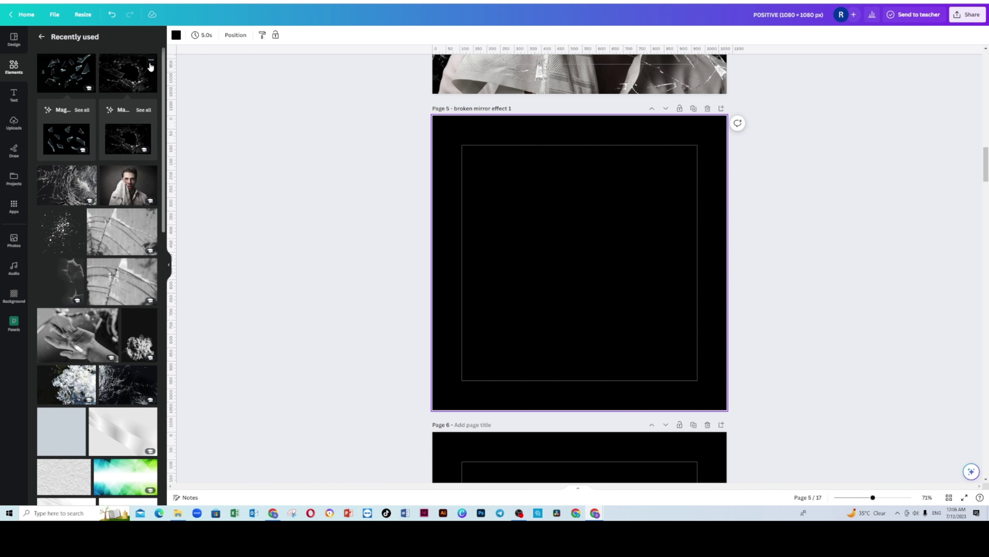
{"action": "left_click", "coordinate": [151, 62]}
{"action": "left_click", "coordinate": [135, 71]}
{"action": "left_click", "coordinate": [135, 72]}
{"action": "right_click", "coordinate": [625, 282]}
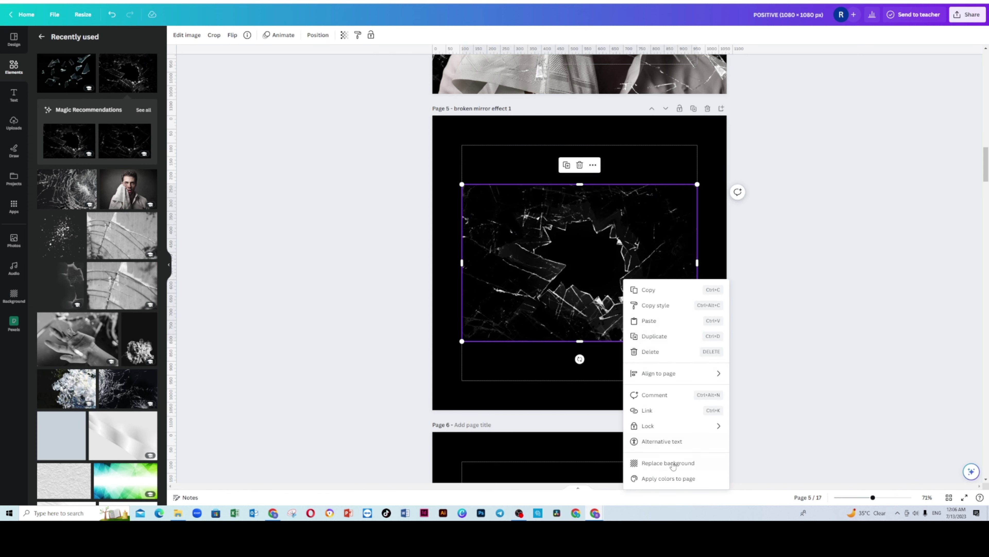
{"action": "left_click", "coordinate": [669, 463]}
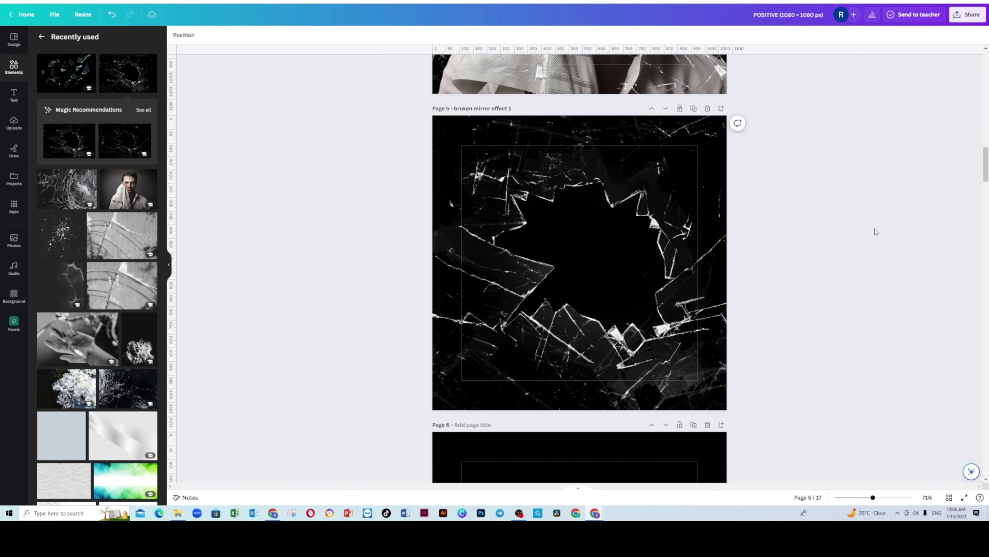
Add the radial cracked-glass photo and rotate it so its impact point sits near the page's upper-left corner
{"action": "left_click", "coordinate": [77, 192]}
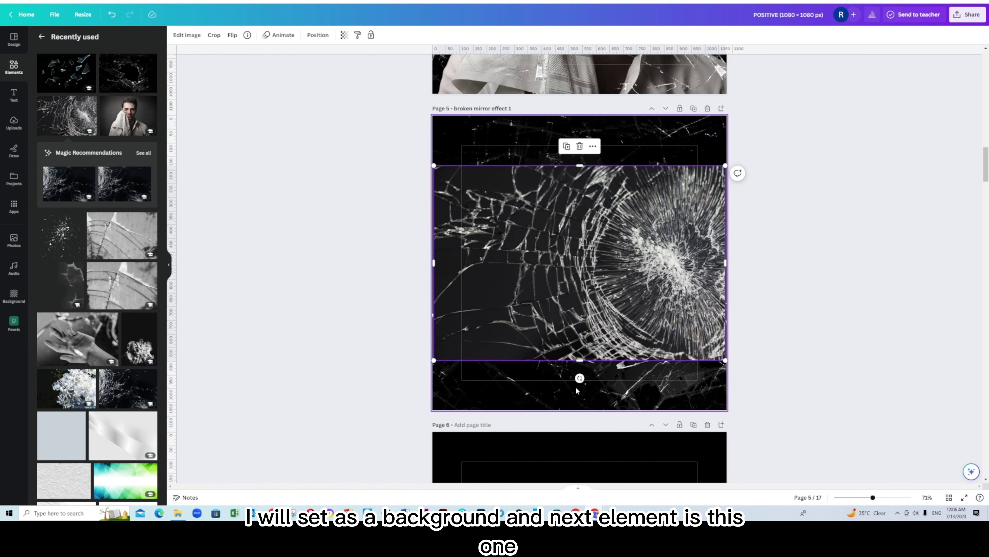
{"action": "left_click_drag", "start_coordinate": [581, 378], "coordinate": [634, 186]}
{"action": "left_click_drag", "start_coordinate": [620, 226], "coordinate": [569, 181]}
Remove the radial cracked-glass photo's background, then resize and reposition it so the cracks spread from the page's upper-left corner
{"action": "left_click", "coordinate": [187, 35]}
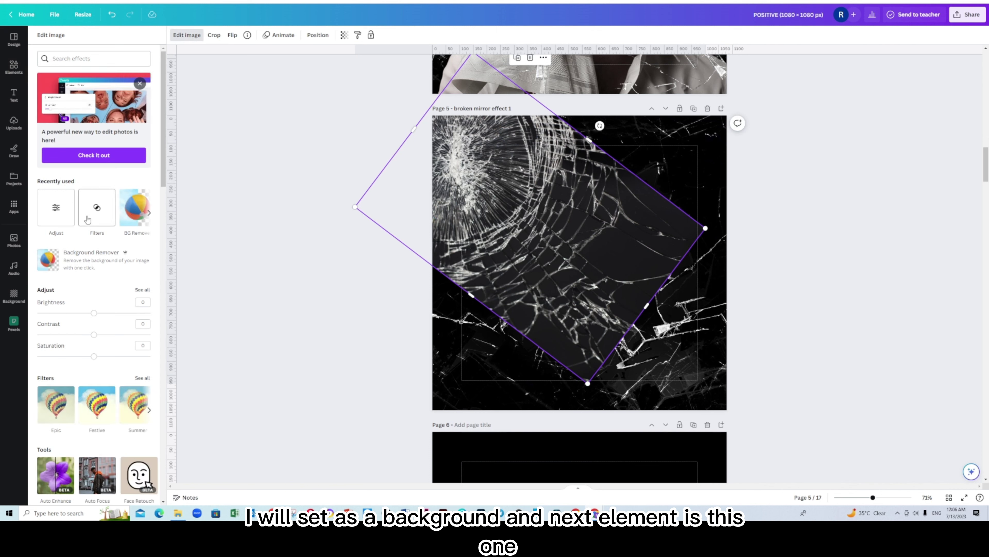
{"action": "left_click", "coordinate": [46, 259]}
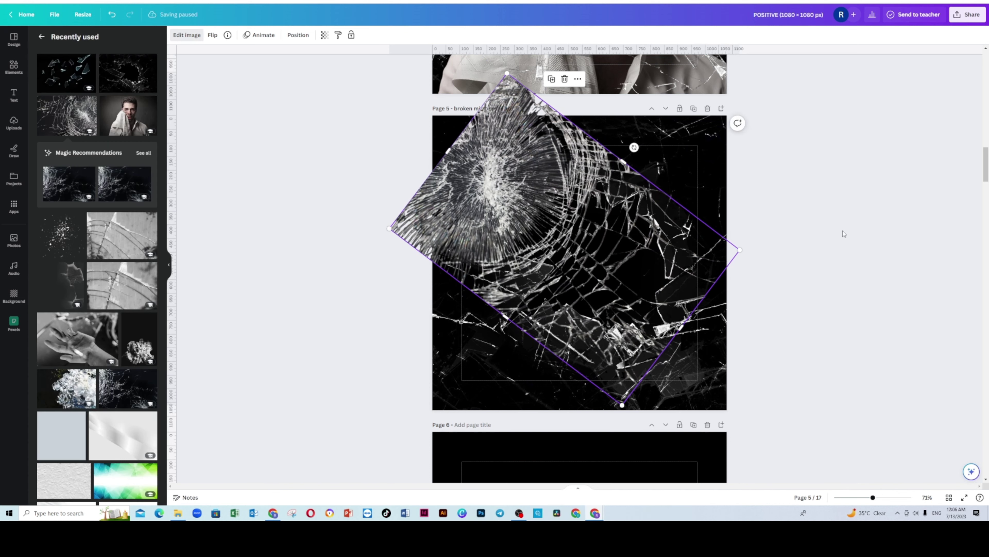
{"action": "left_click_drag", "start_coordinate": [495, 186], "coordinate": [586, 235]}
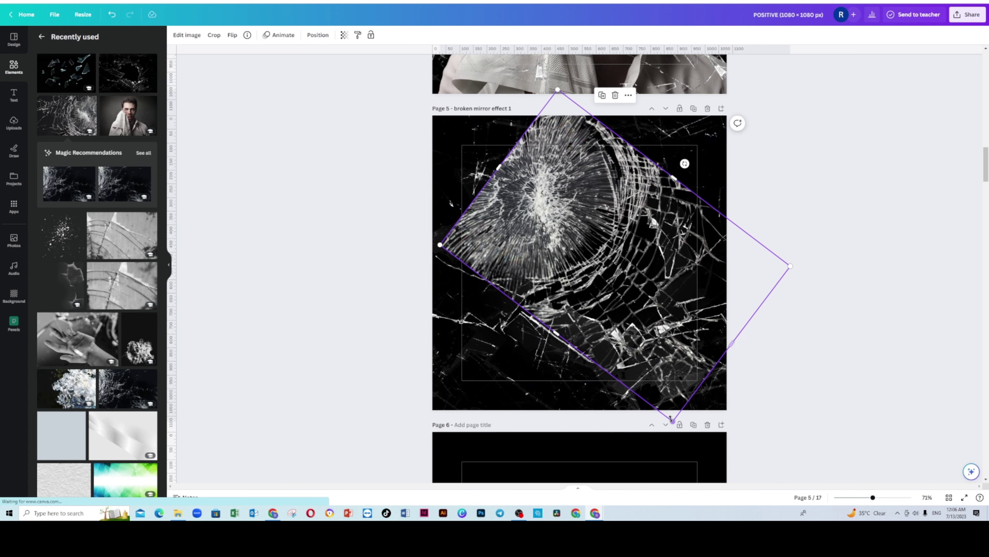
{"action": "left_click_drag", "start_coordinate": [673, 421], "coordinate": [646, 350]}
{"action": "left_click_drag", "start_coordinate": [570, 246], "coordinate": [478, 218]}
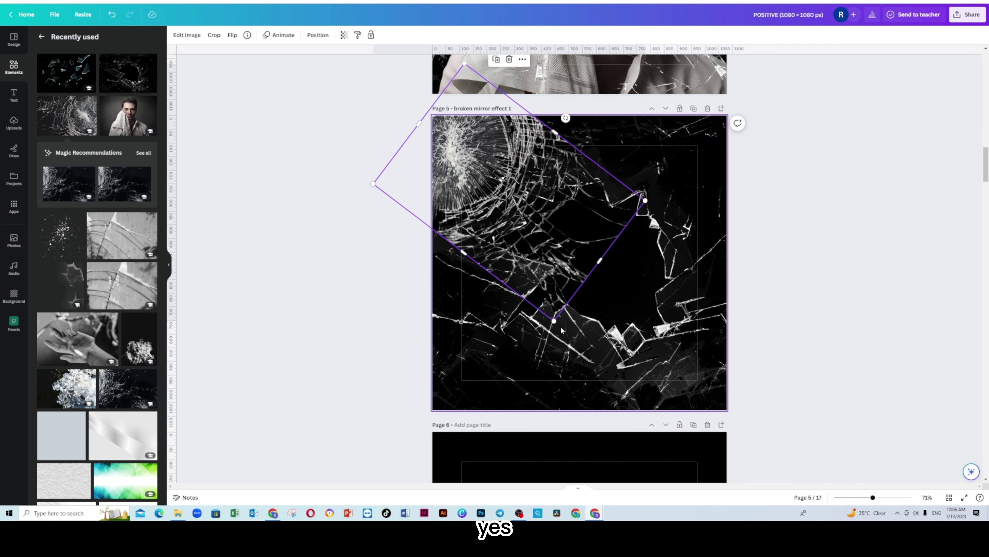
{"action": "left_click_drag", "start_coordinate": [554, 320], "coordinate": [554, 246]}
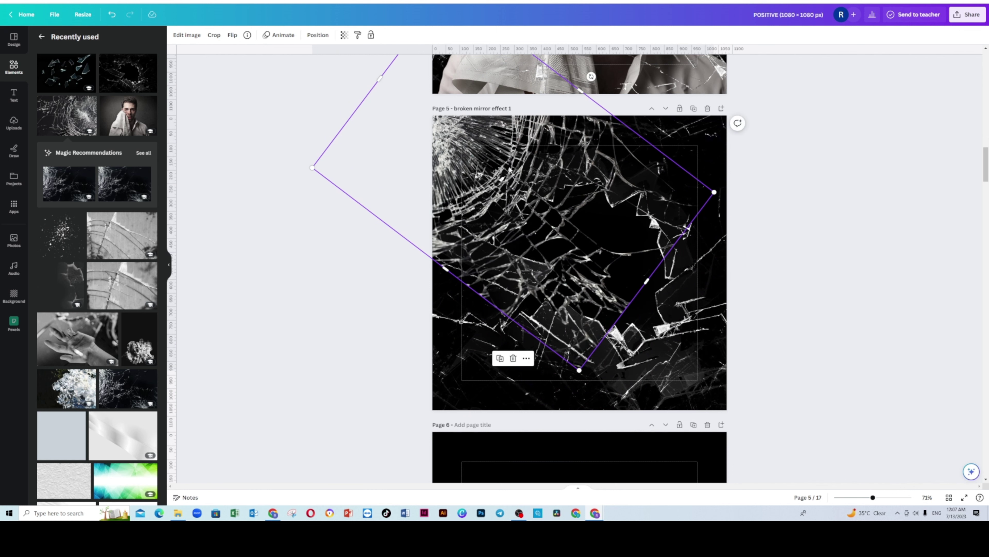
{"action": "left_click_drag", "start_coordinate": [489, 165], "coordinate": [490, 166]}
{"action": "left_click", "coordinate": [834, 232]}
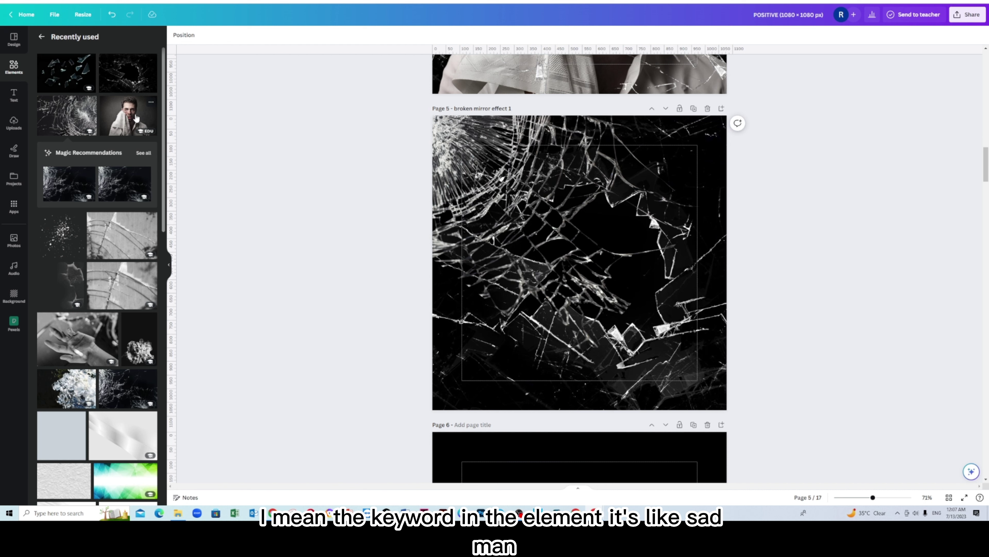
Insert the photo of the man holding a towel, move it onto blank page 6 and remove its background
{"action": "left_click", "coordinate": [132, 103]}
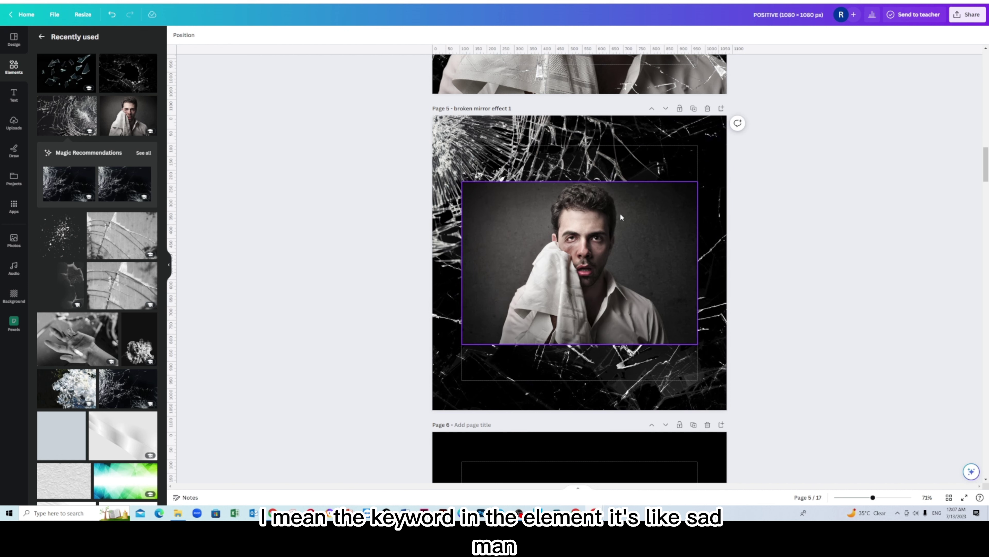
{"action": "left_click_drag", "start_coordinate": [619, 212], "coordinate": [621, 273]}
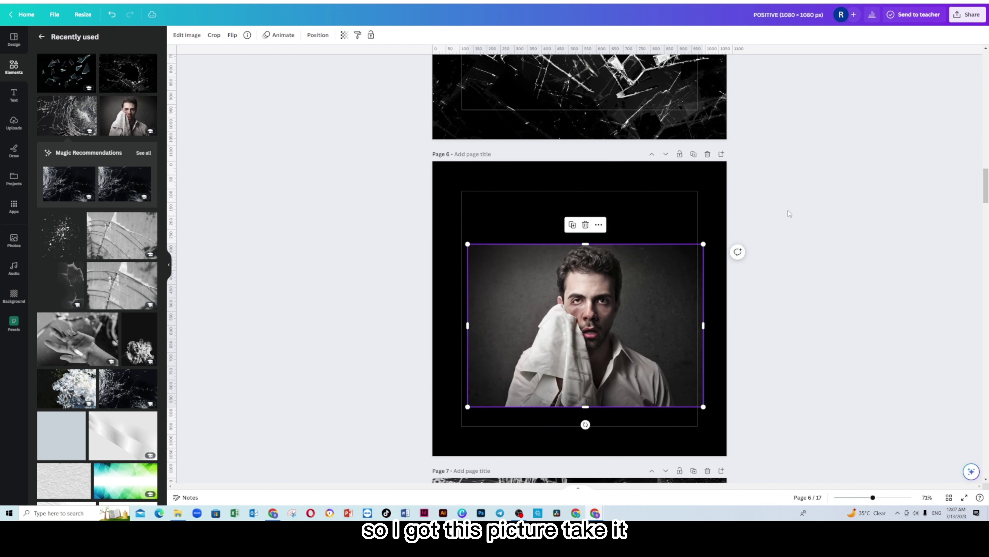
{"action": "left_click", "coordinate": [193, 36]}
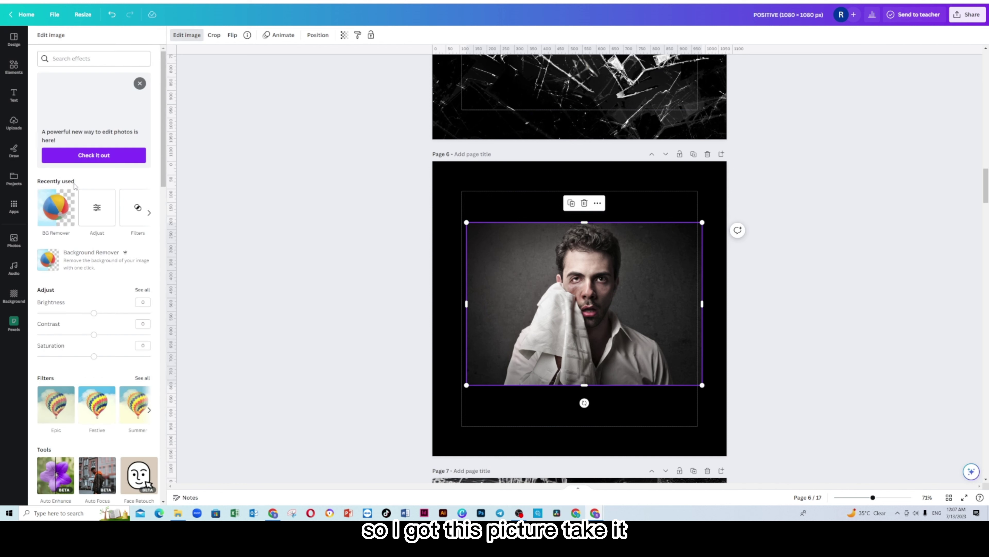
{"action": "left_click", "coordinate": [89, 155]}
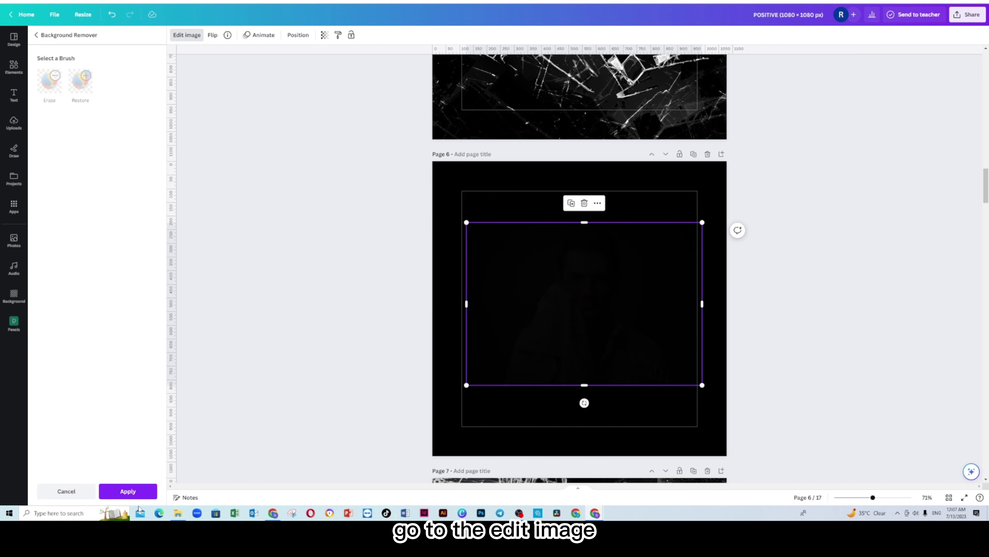
{"action": "left_click", "coordinate": [128, 491]}
Move the man's cutout back to page 5 and enlarge it so he fills the page down to its bottom edge
{"action": "left_click", "coordinate": [586, 331]}
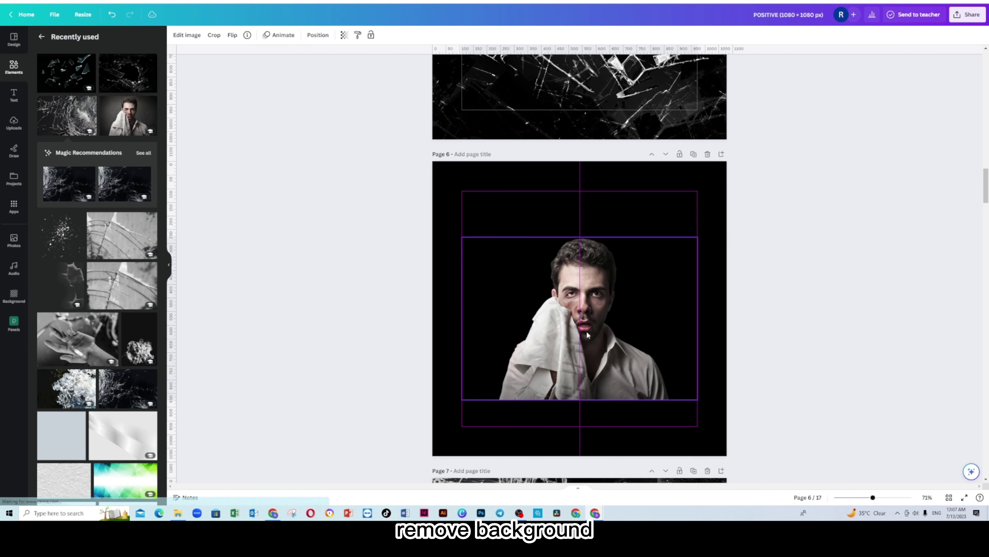
{"action": "scroll", "coordinate": [586, 331], "scroll_direction": "up", "scroll_amount": 6}
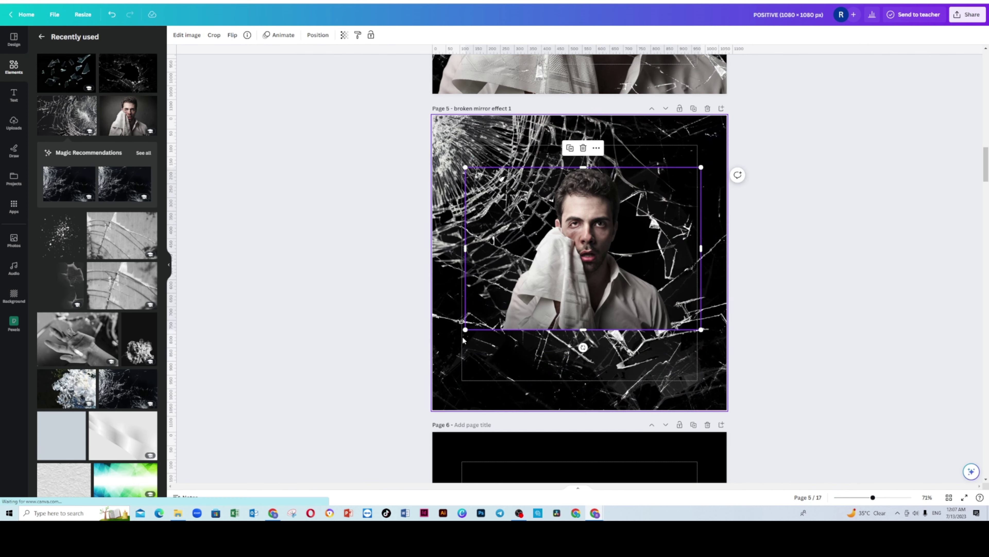
{"action": "left_click_drag", "start_coordinate": [465, 330], "coordinate": [378, 480]}
{"action": "left_click_drag", "start_coordinate": [549, 323], "coordinate": [608, 314]}
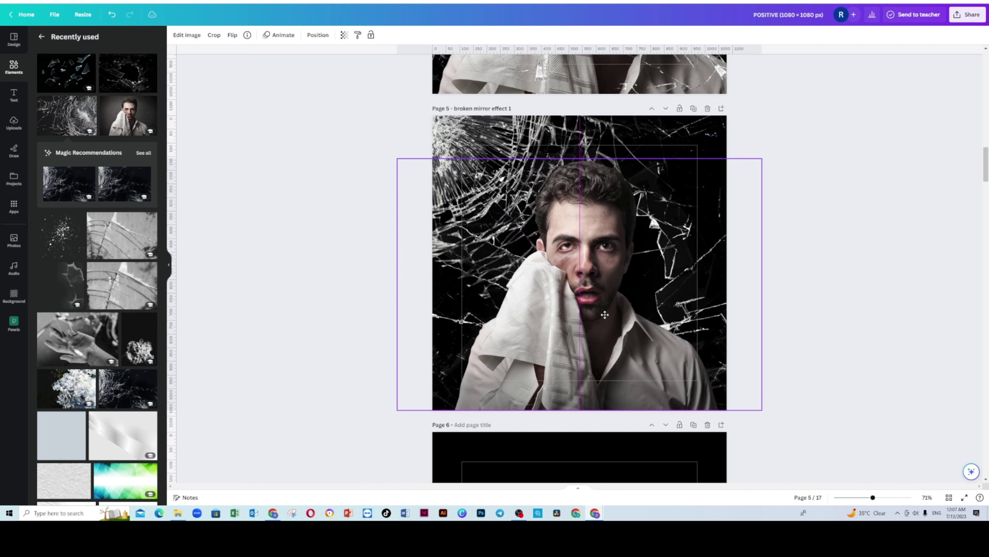
{"action": "left_click_drag", "start_coordinate": [394, 159], "coordinate": [366, 126]}
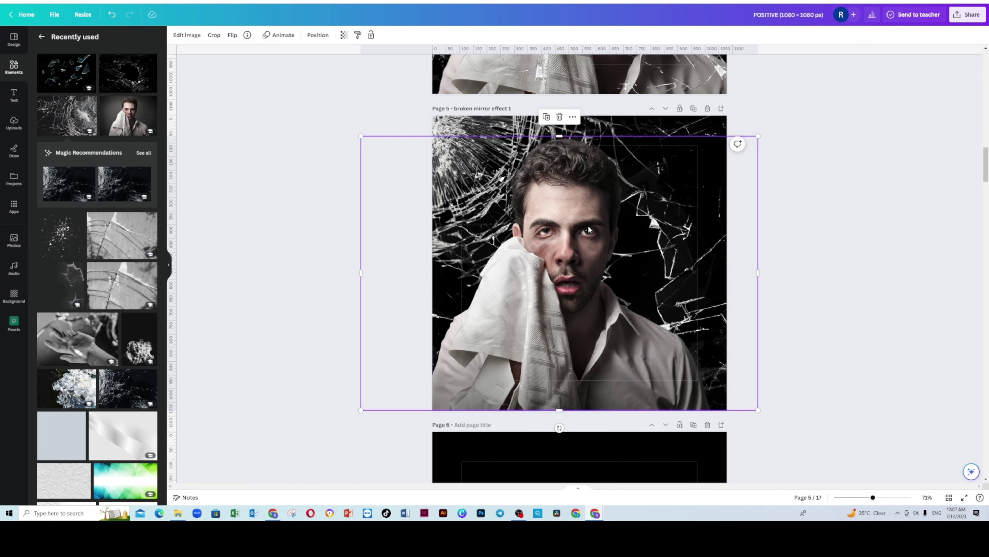
{"action": "left_click_drag", "start_coordinate": [588, 225], "coordinate": [602, 227]}
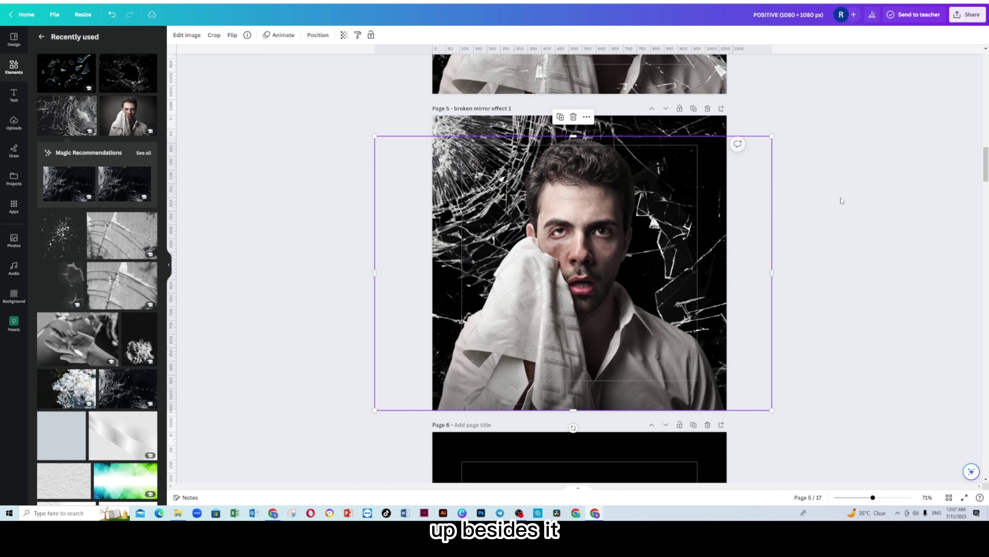
{"action": "left_click_drag", "start_coordinate": [602, 172], "coordinate": [600, 173]}
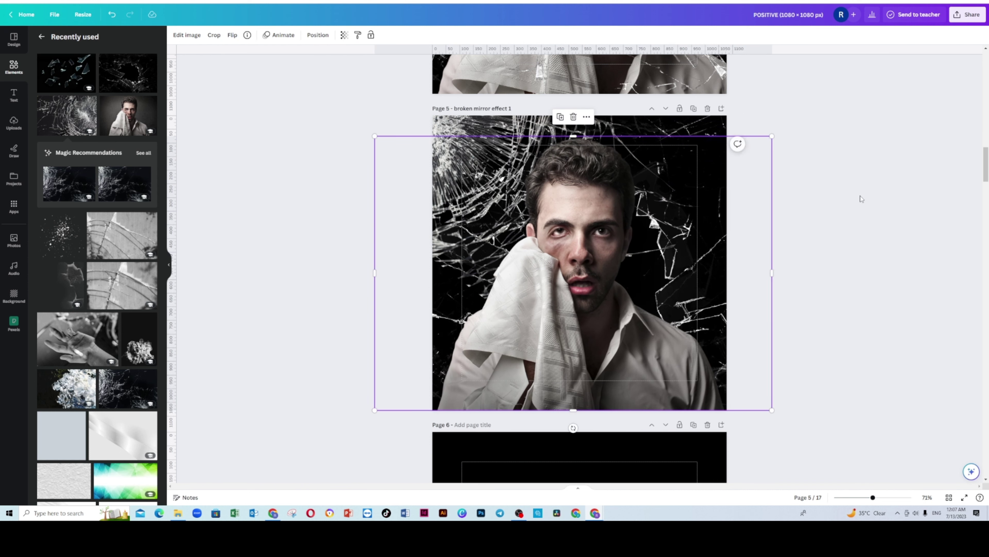
Crop the empty areas on both sides of the man's cutout and adjust its position on the page
{"action": "left_click_drag", "start_coordinate": [771, 272], "coordinate": [723, 273]}
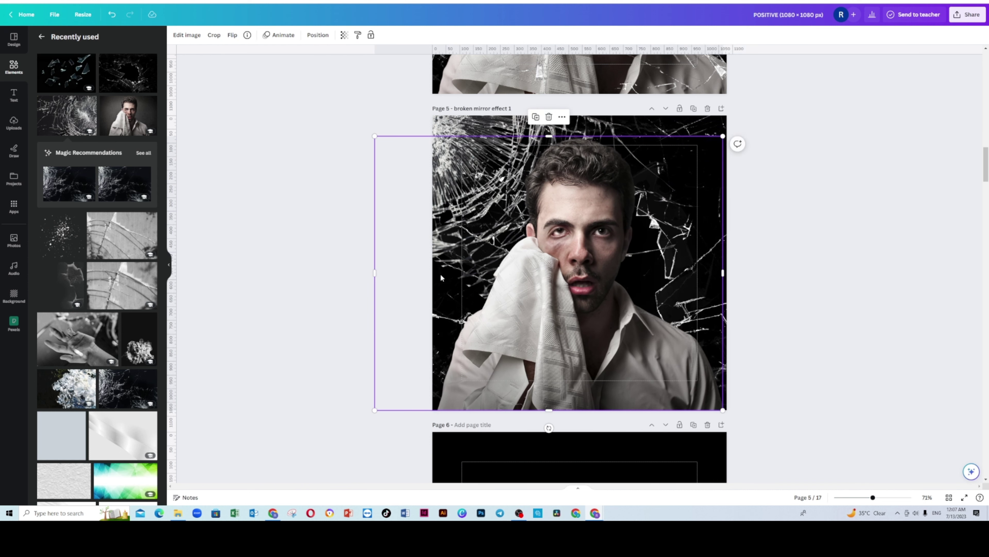
{"action": "left_click_drag", "start_coordinate": [379, 277], "coordinate": [441, 272]}
{"action": "left_click_drag", "start_coordinate": [569, 277], "coordinate": [557, 274]}
{"action": "left_click", "coordinate": [817, 250]}
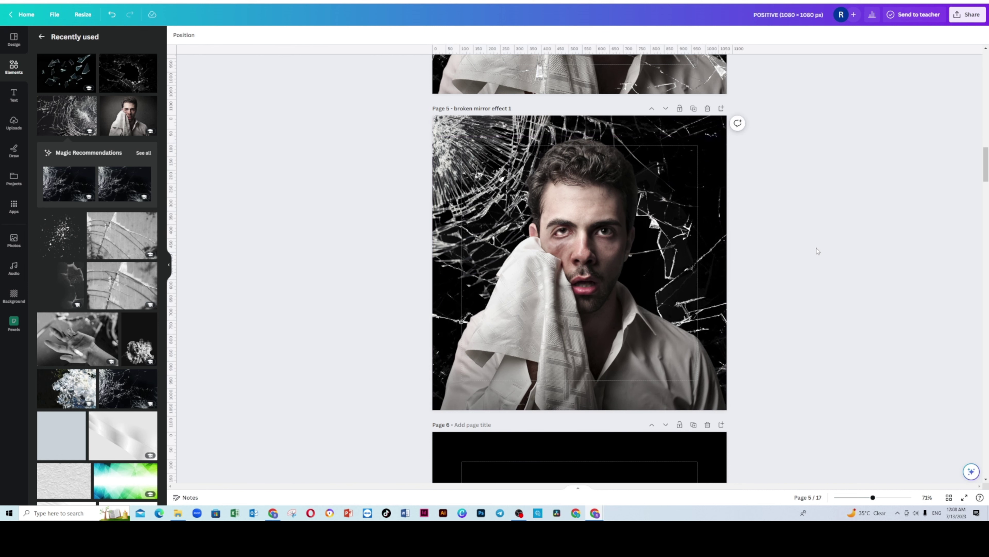
Insert the shattered-glass photo with the central hole on blank page 6 and remove its background
{"action": "scroll", "coordinate": [832, 284], "scroll_direction": "down", "scroll_amount": 5}
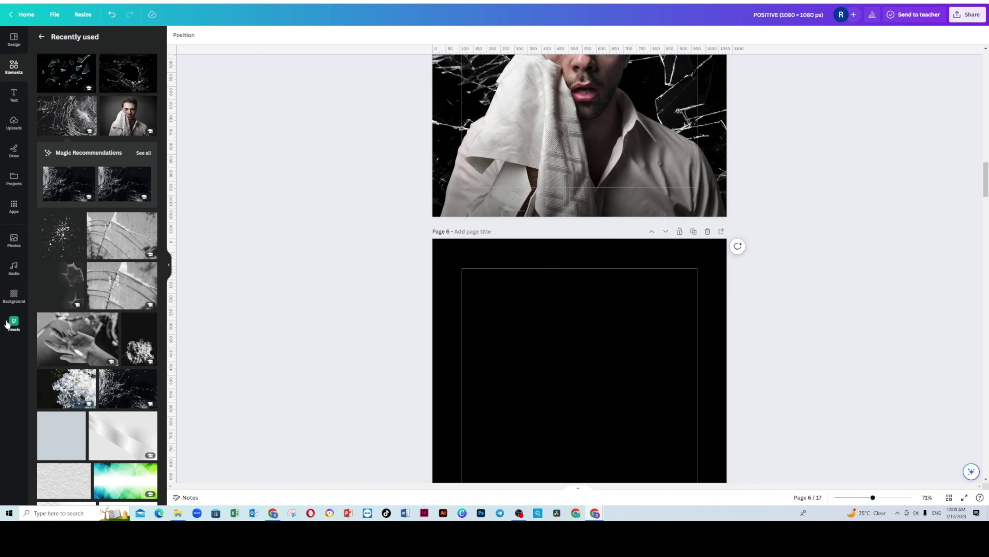
{"action": "scroll", "coordinate": [431, 288], "scroll_direction": "down", "scroll_amount": 4}
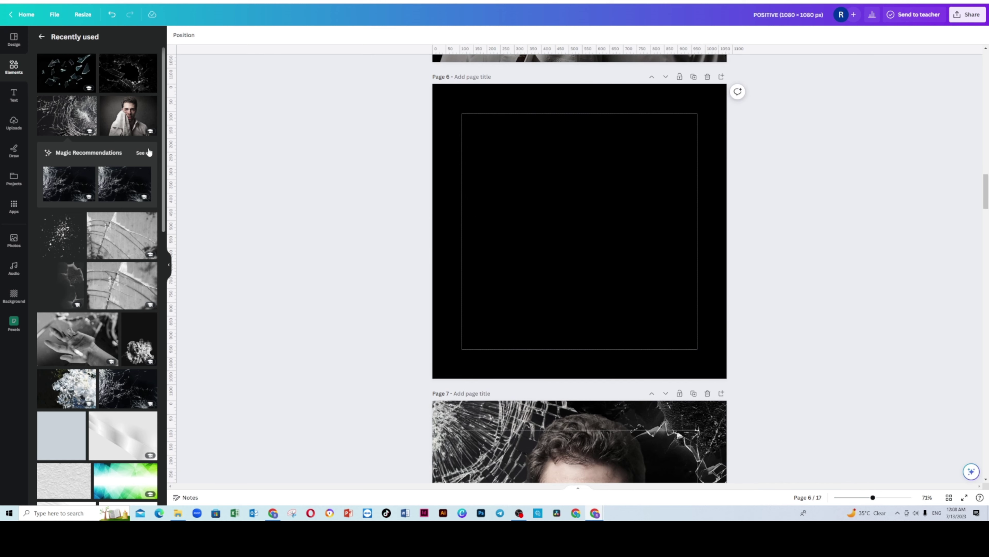
{"action": "left_click", "coordinate": [131, 81]}
{"action": "left_click", "coordinate": [806, 197]}
{"action": "left_click", "coordinate": [610, 269]}
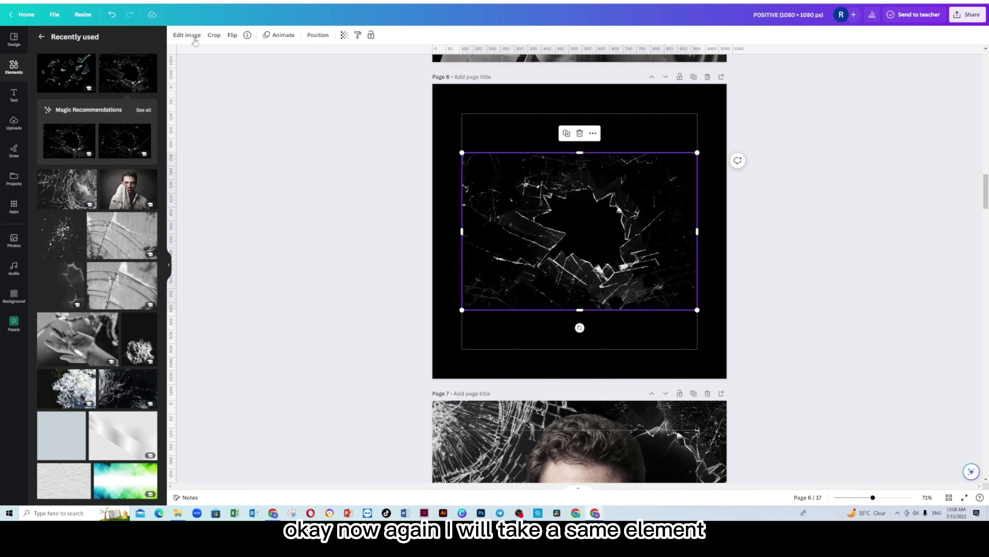
{"action": "left_click", "coordinate": [187, 35]}
{"action": "left_click", "coordinate": [56, 216]}
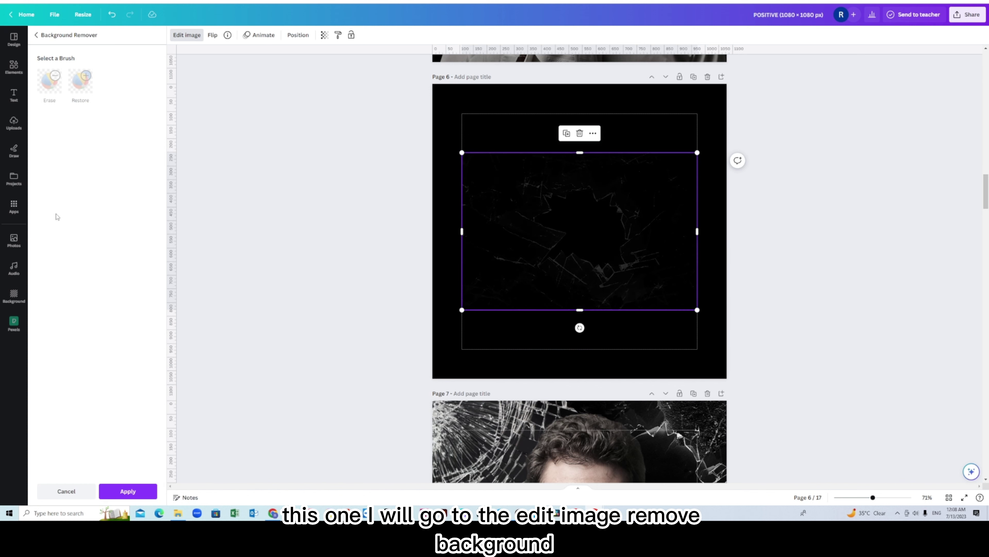
{"action": "left_click", "coordinate": [838, 272]}
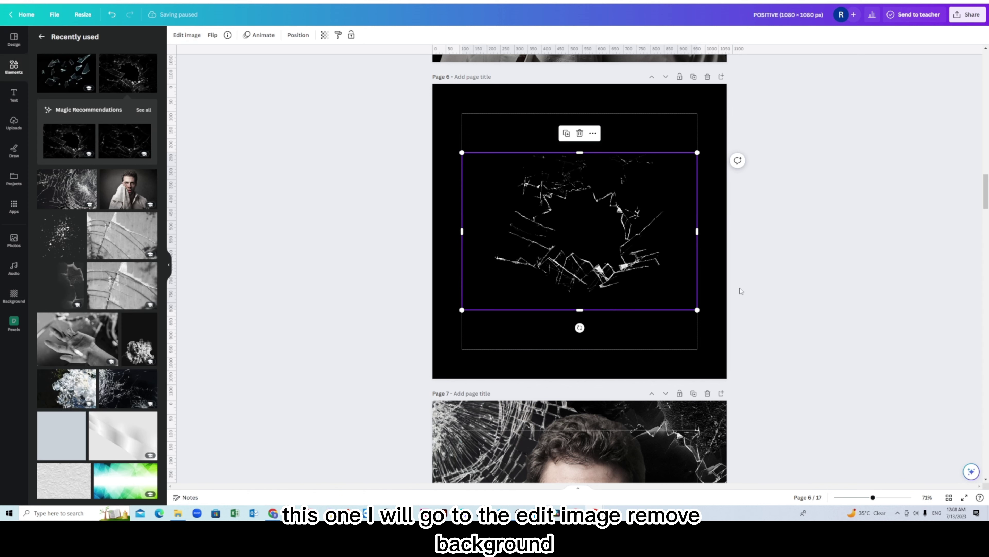
Place a copy of the shattered-glass cutout over the man on page 5 and enlarge it
{"action": "left_click", "coordinate": [584, 190]}
{"action": "left_click_drag", "start_coordinate": [584, 190], "coordinate": [556, 236]}
{"action": "scroll", "coordinate": [541, 300], "scroll_direction": "up", "scroll_amount": 2}
{"action": "scroll", "coordinate": [558, 241], "scroll_direction": "up", "scroll_amount": 3}
{"action": "left_click_drag", "start_coordinate": [541, 301], "coordinate": [507, 155]}
{"action": "scroll", "coordinate": [537, 291], "scroll_direction": "up", "scroll_amount": 3}
{"action": "left_click_drag", "start_coordinate": [538, 293], "coordinate": [523, 262]}
{"action": "left_click_drag", "start_coordinate": [370, 150], "coordinate": [297, 135]}
{"action": "left_click_drag", "start_coordinate": [515, 217], "coordinate": [522, 229]}
Duplicate the shattered-glass cutout on page 6, then rotate and enlarge the copy over the man's towel on page 5
{"action": "scroll", "coordinate": [584, 253], "scroll_direction": "down", "scroll_amount": 7}
{"action": "left_click", "coordinate": [606, 256]}
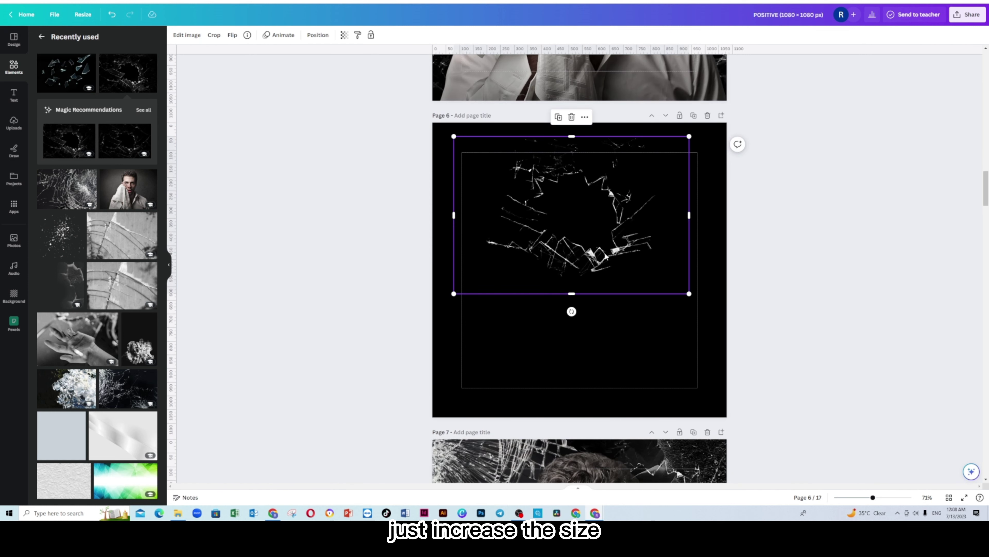
{"action": "key", "text": "ctrl+d"}
{"action": "left_click_drag", "start_coordinate": [606, 256], "coordinate": [531, 300]}
{"action": "scroll", "coordinate": [590, 275], "scroll_direction": "up", "scroll_amount": 6}
{"action": "left_click_drag", "start_coordinate": [502, 360], "coordinate": [314, 69]}
{"action": "left_click_drag", "start_coordinate": [511, 264], "coordinate": [485, 311]}
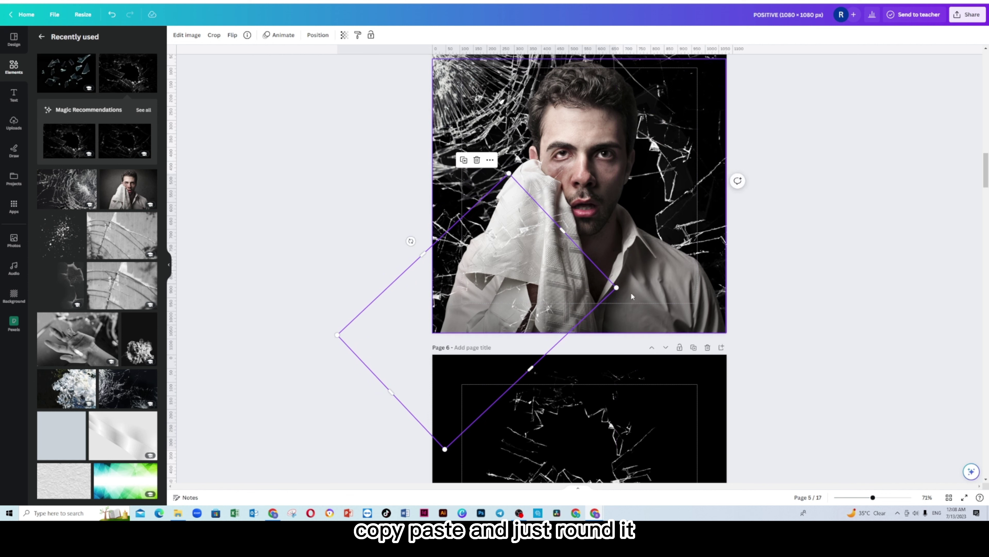
{"action": "left_click_drag", "start_coordinate": [616, 287], "coordinate": [677, 277]}
{"action": "left_click_drag", "start_coordinate": [570, 283], "coordinate": [555, 283]}
{"action": "left_click", "coordinate": [778, 289]}
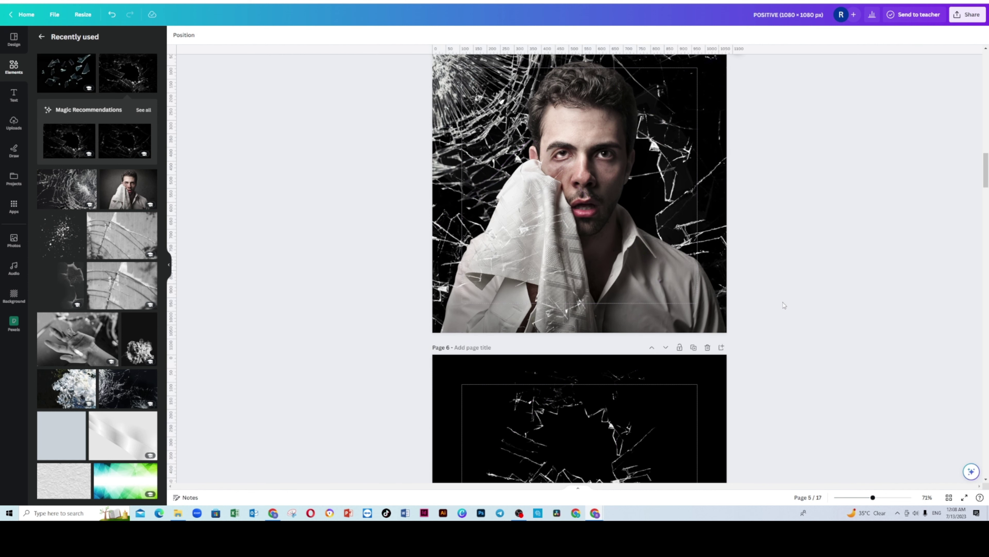
Place another copy of the shattered-glass cutout over the man's shirt on page 5 and enlarge it
{"action": "scroll", "coordinate": [784, 305], "scroll_direction": "down", "scroll_amount": 3}
{"action": "left_click", "coordinate": [591, 363]}
{"action": "left_click_drag", "start_coordinate": [592, 363], "coordinate": [714, 373]}
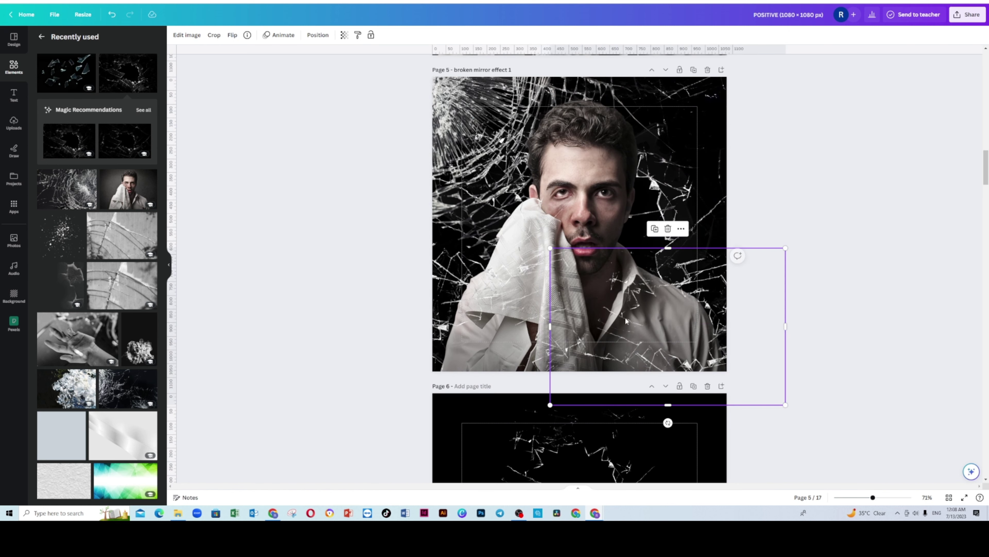
{"action": "left_click_drag", "start_coordinate": [549, 248], "coordinate": [479, 205]}
{"action": "left_click_drag", "start_coordinate": [700, 349], "coordinate": [757, 381]}
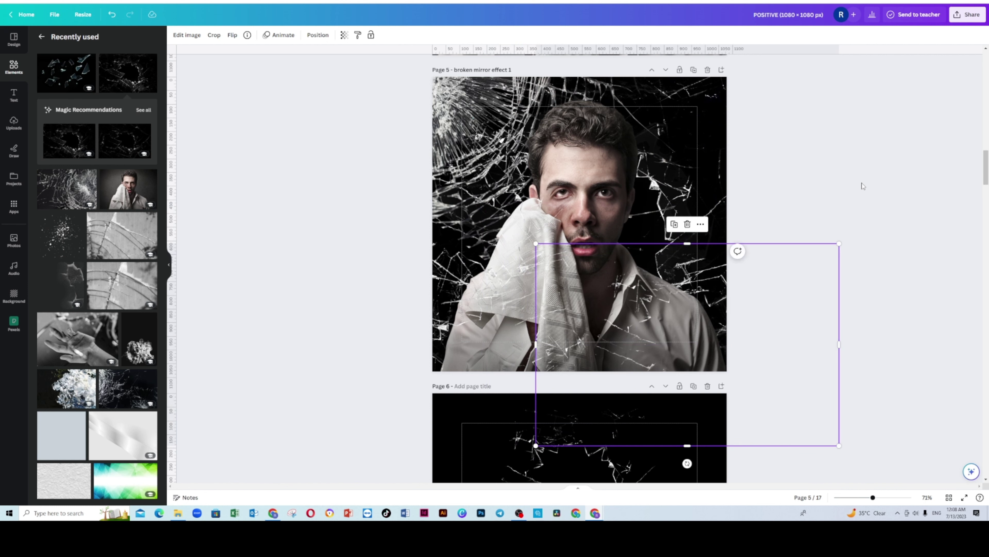
{"action": "left_click", "coordinate": [864, 189]}
{"action": "scroll", "coordinate": [864, 188], "scroll_direction": "up", "scroll_amount": 2}
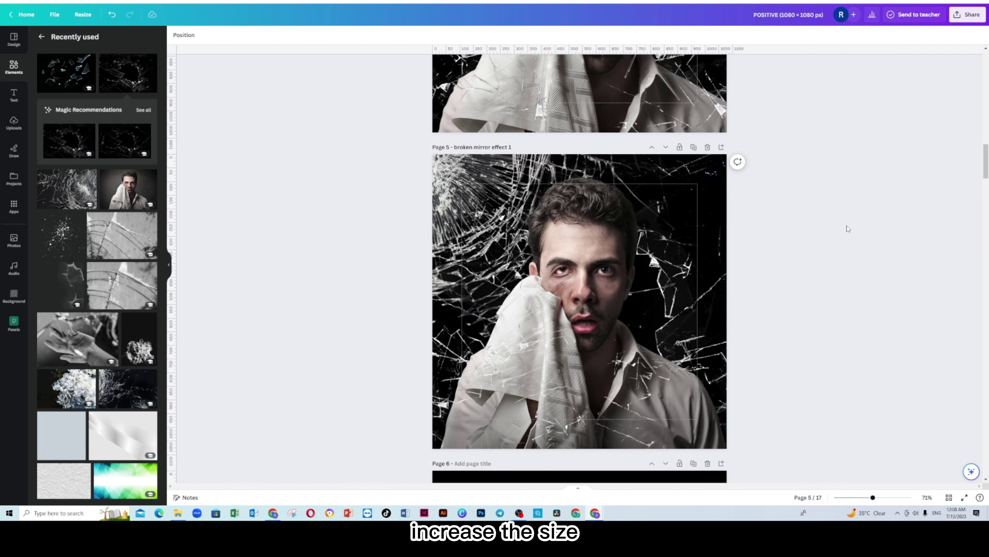
Insert the original shattered-glass photo on page 6, tilt it diagonally, and crop off its lower-left part
{"action": "scroll", "coordinate": [847, 228], "scroll_direction": "down", "scroll_amount": 8}
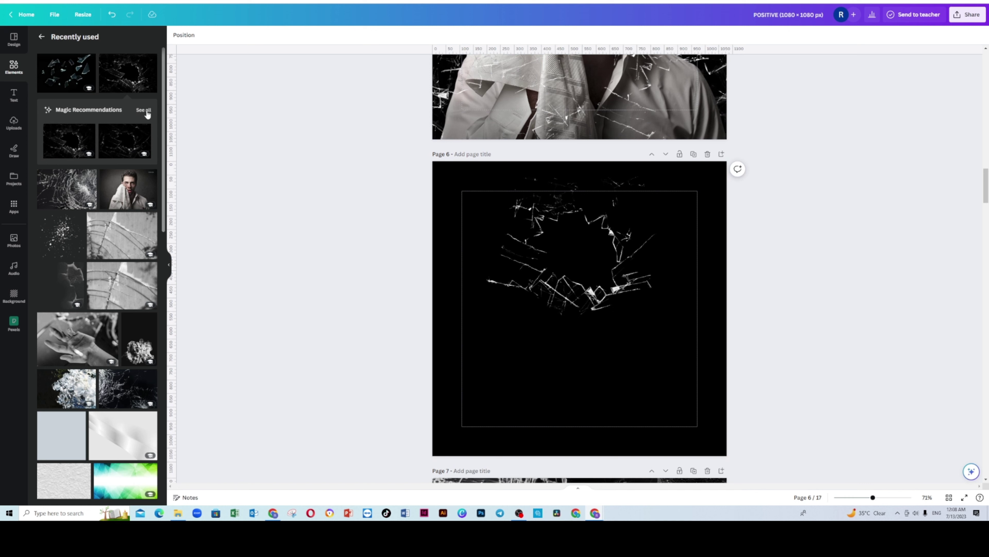
{"action": "left_click", "coordinate": [137, 82]}
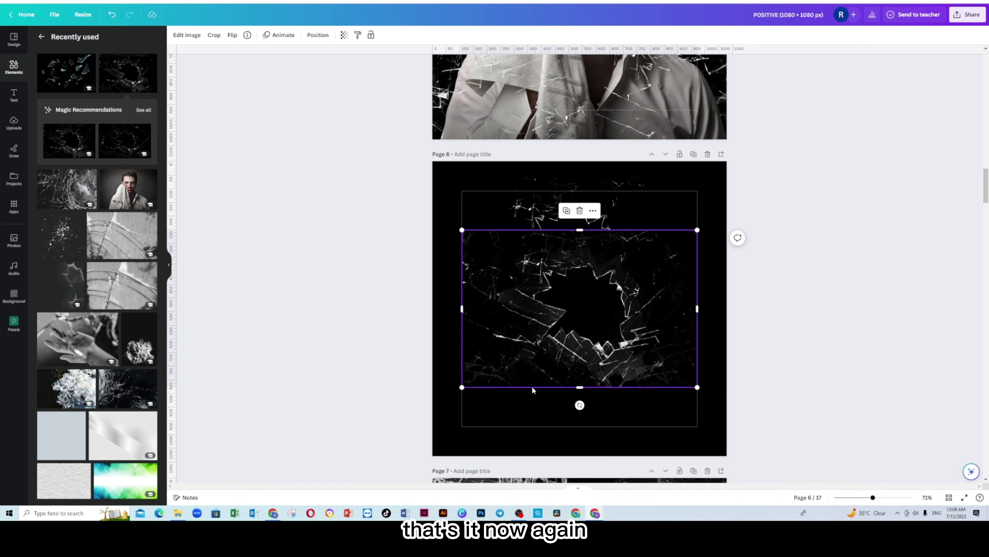
{"action": "left_click_drag", "start_coordinate": [579, 405], "coordinate": [516, 236]}
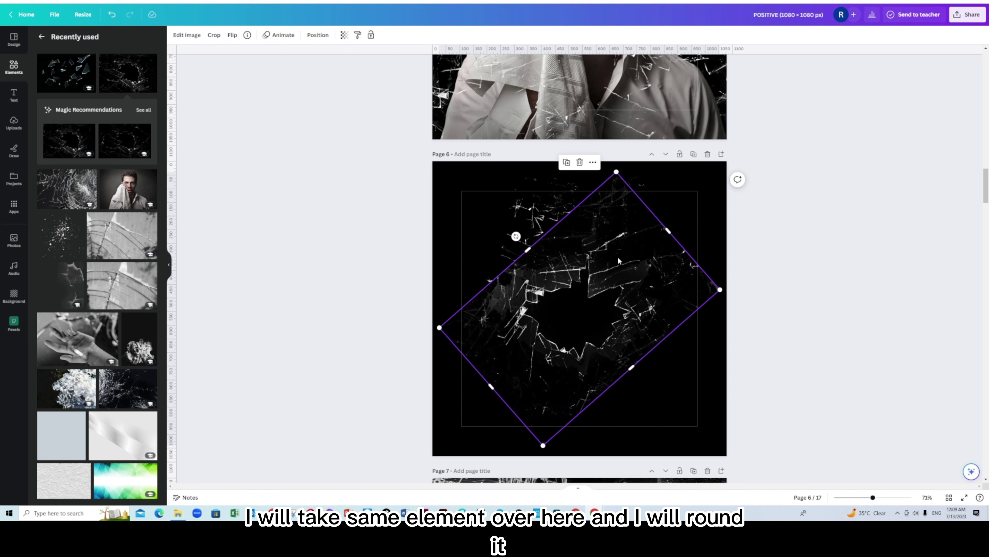
{"action": "left_click_drag", "start_coordinate": [614, 283], "coordinate": [612, 275]}
{"action": "left_click_drag", "start_coordinate": [494, 380], "coordinate": [573, 307]}
Move the tilted, cropped shattered-glass photo onto the upper-right corner of page 5, beside the man's head
{"action": "left_click", "coordinate": [681, 327]}
{"action": "left_click_drag", "start_coordinate": [646, 307], "coordinate": [718, 218]}
{"action": "scroll", "coordinate": [624, 346], "scroll_direction": "up", "scroll_amount": 8}
{"action": "left_click", "coordinate": [801, 282]}
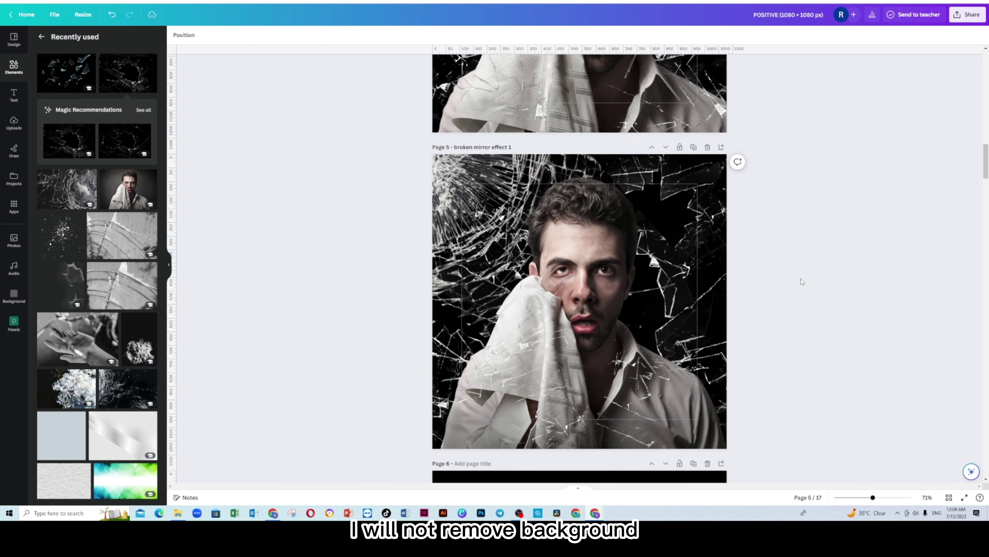
{"action": "left_click", "coordinate": [746, 231]}
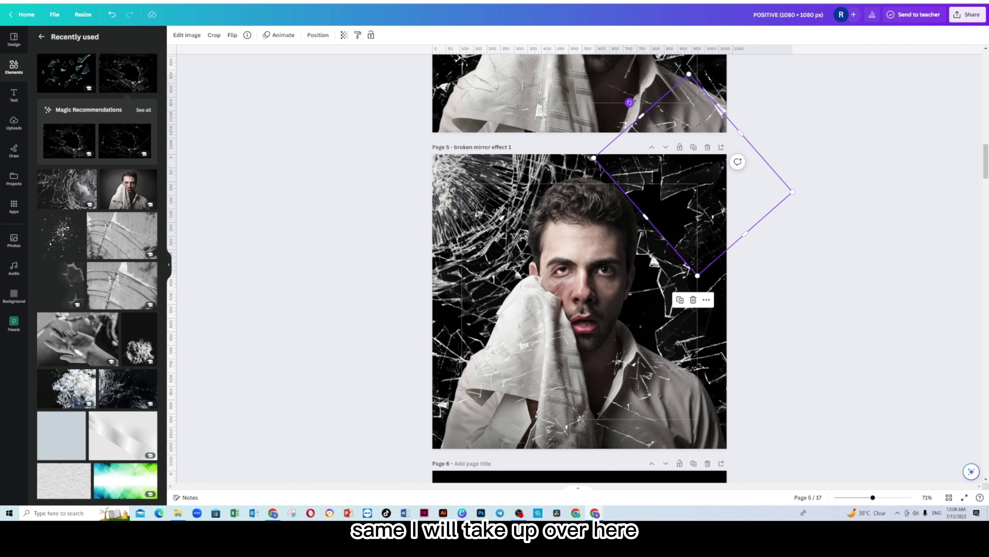
{"action": "left_click", "coordinate": [772, 250]}
{"action": "scroll", "coordinate": [777, 251], "scroll_direction": "up", "scroll_amount": 1}
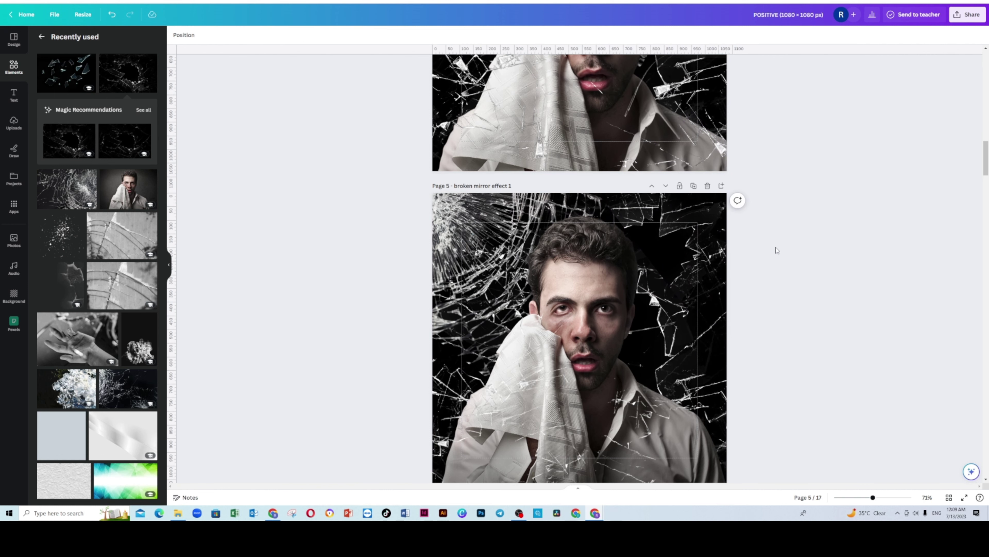
{"action": "left_click_drag", "start_coordinate": [705, 240], "coordinate": [702, 239]}
{"action": "left_click", "coordinate": [800, 273]}
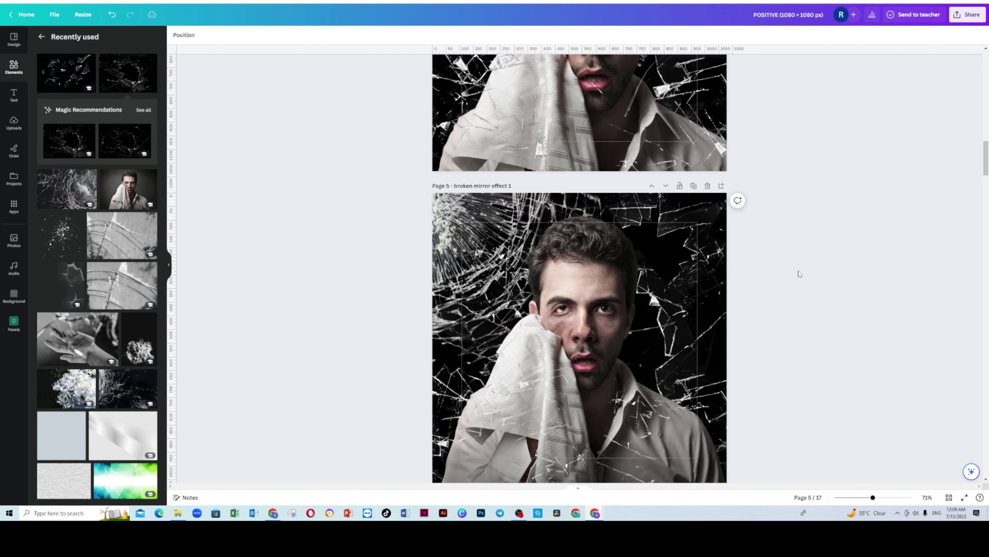
Insert the Crack effect element on page 5 and position it over the dark area at the page's upper right
{"action": "scroll", "coordinate": [803, 269], "scroll_direction": "down", "scroll_amount": 1}
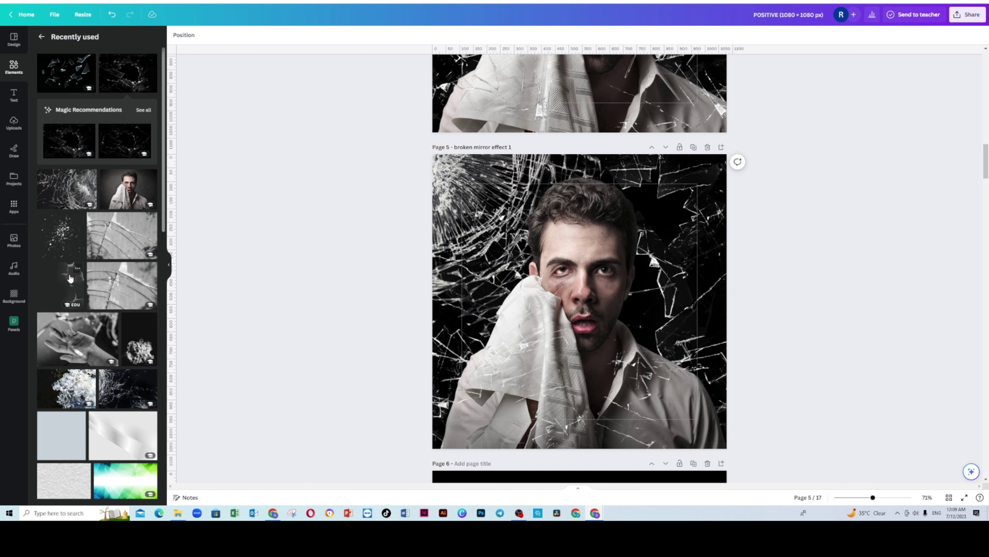
{"action": "left_click", "coordinate": [78, 270]}
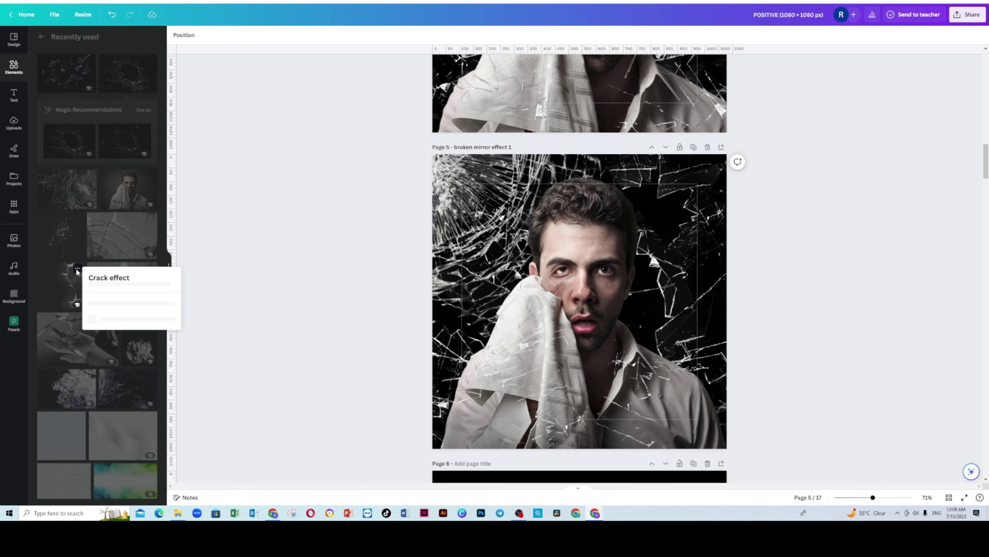
{"action": "left_click", "coordinate": [61, 278]}
{"action": "left_click", "coordinate": [764, 246]}
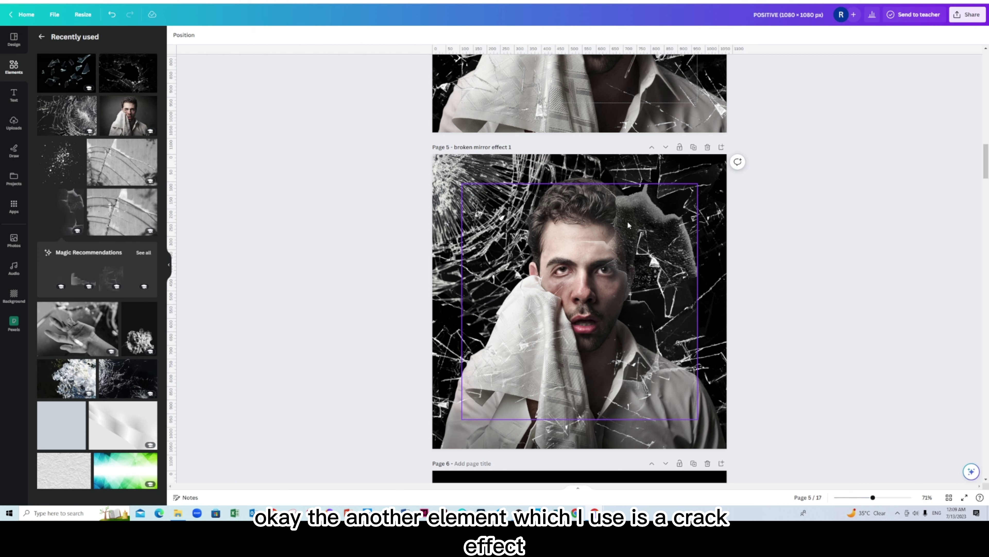
{"action": "left_click_drag", "start_coordinate": [628, 225], "coordinate": [697, 156]}
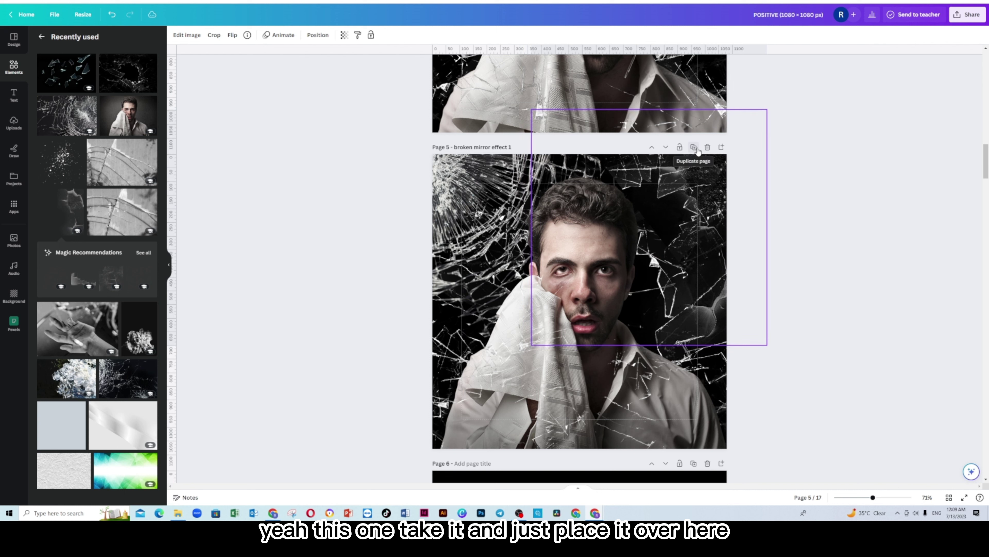
{"action": "left_click", "coordinate": [839, 211]}
{"action": "left_click", "coordinate": [693, 166]}
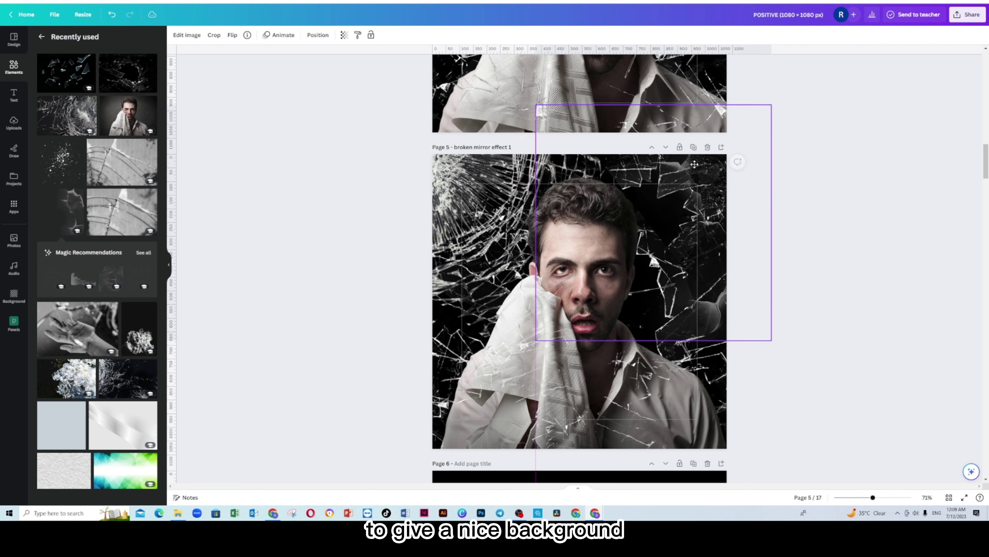
{"action": "left_click", "coordinate": [826, 255]}
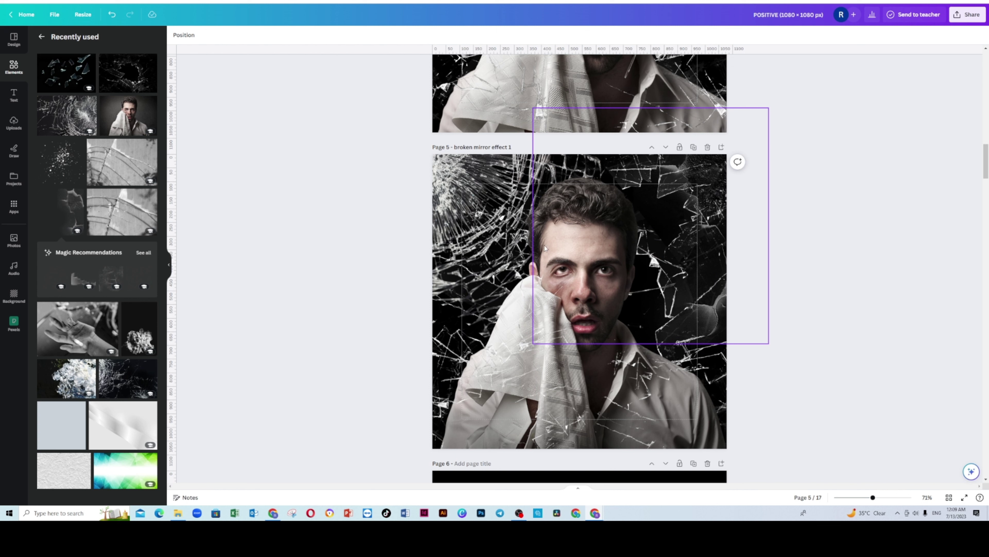
Crop the left side of the Crack effect image clear of the man's face, and nudge his cutout slightly right
{"action": "left_click", "coordinate": [574, 207]}
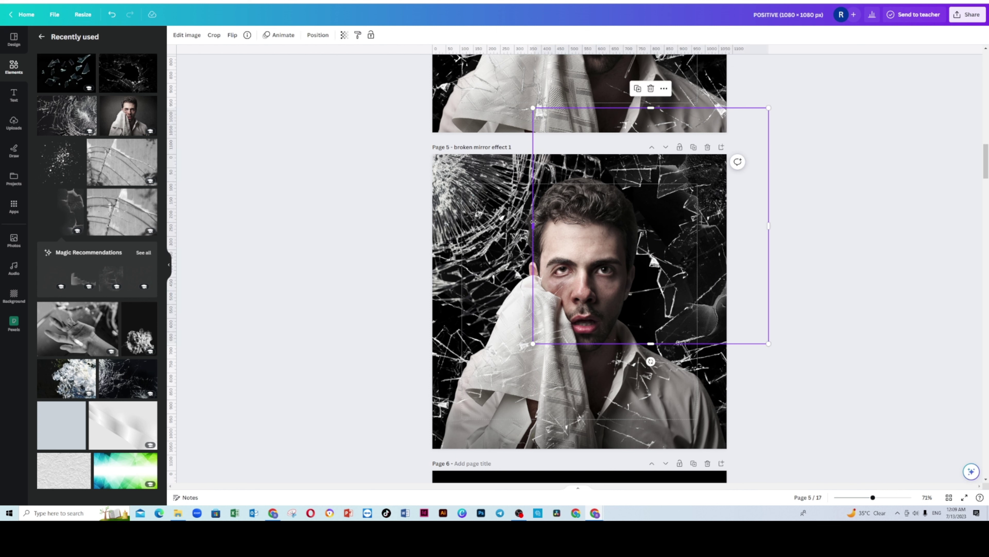
{"action": "left_click_drag", "start_coordinate": [533, 226], "coordinate": [625, 235]}
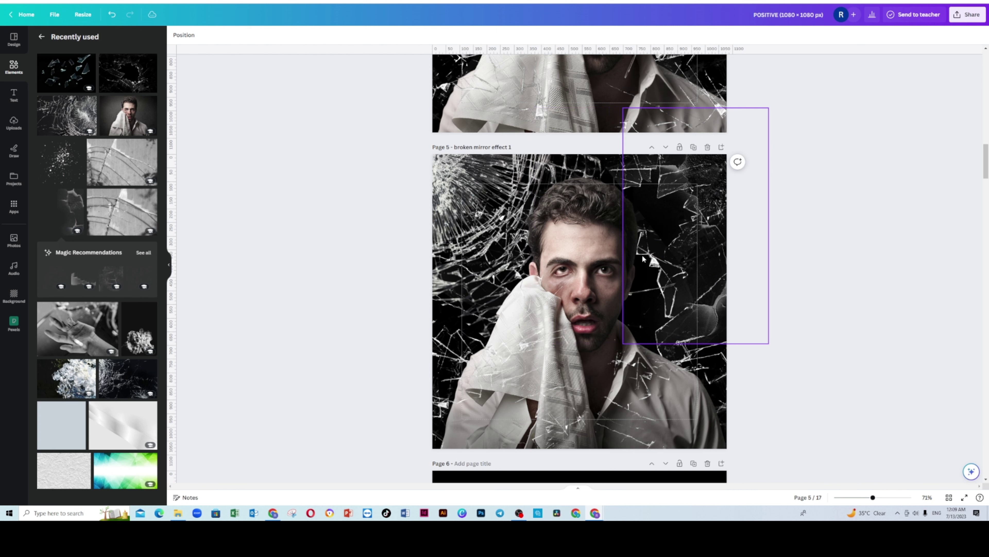
{"action": "left_click", "coordinate": [584, 195]}
{"action": "left_click_drag", "start_coordinate": [585, 195], "coordinate": [588, 197]}
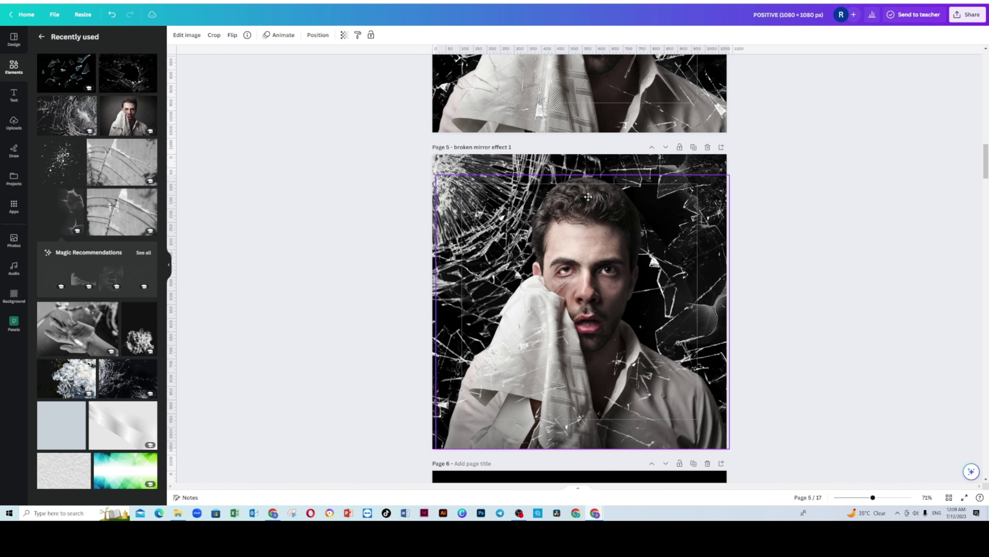
{"action": "left_click", "coordinate": [831, 216]}
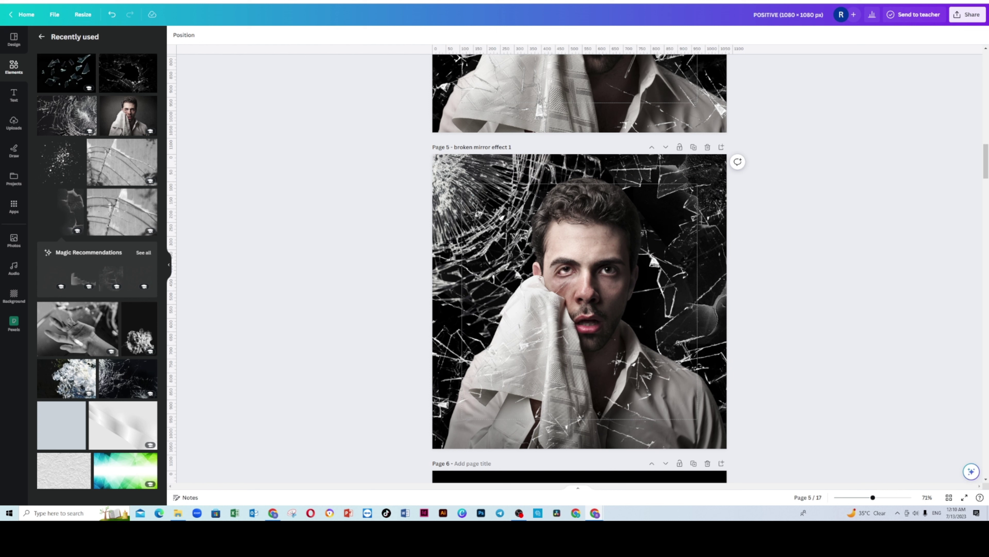
Move the rotated thin-crack image from page 6 onto page 5 so its crack runs across the man's forehead
{"action": "scroll", "coordinate": [832, 283], "scroll_direction": "up", "scroll_amount": 1}
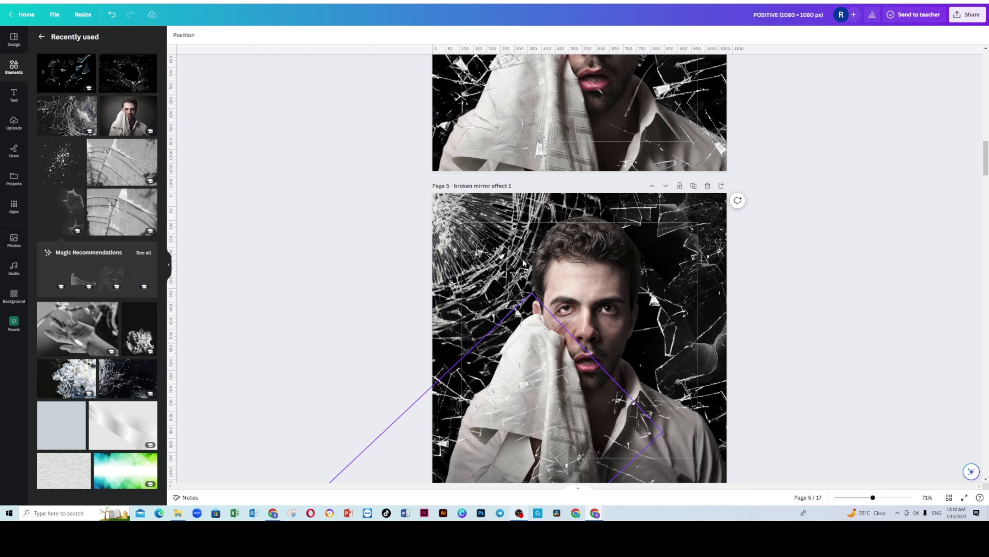
{"action": "scroll", "coordinate": [813, 305], "scroll_direction": "down", "scroll_amount": 2}
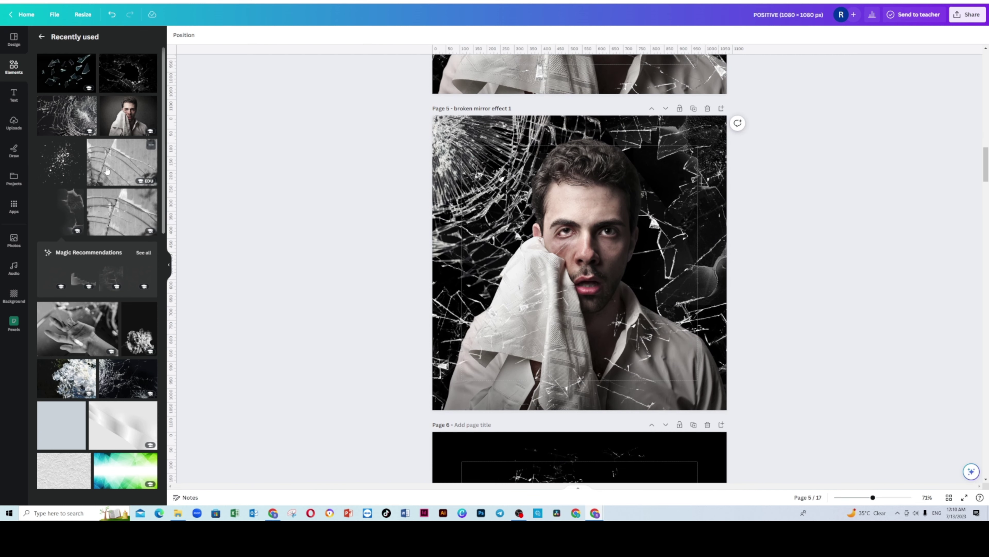
{"action": "scroll", "coordinate": [370, 221], "scroll_direction": "down", "scroll_amount": 2}
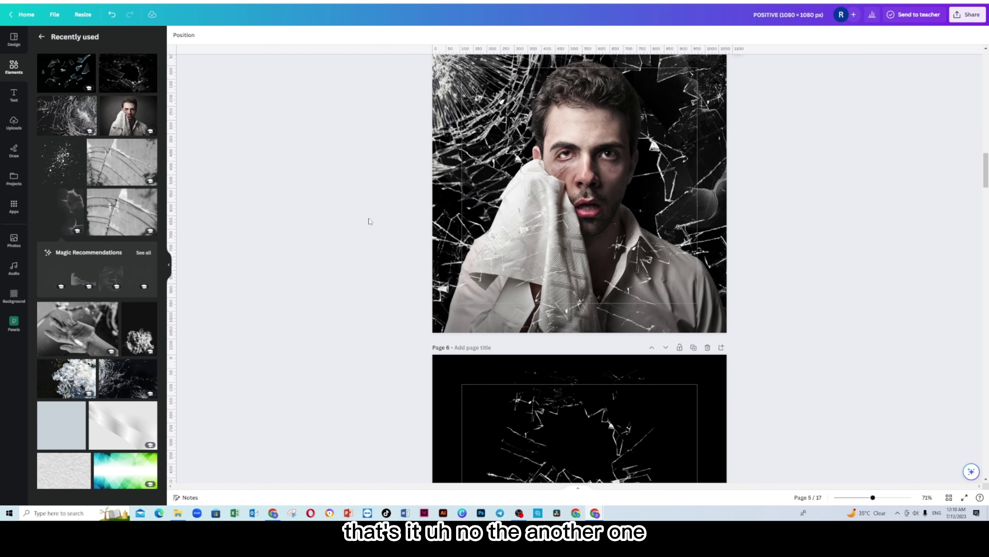
{"action": "scroll", "coordinate": [370, 221], "scroll_direction": "up", "scroll_amount": 1}
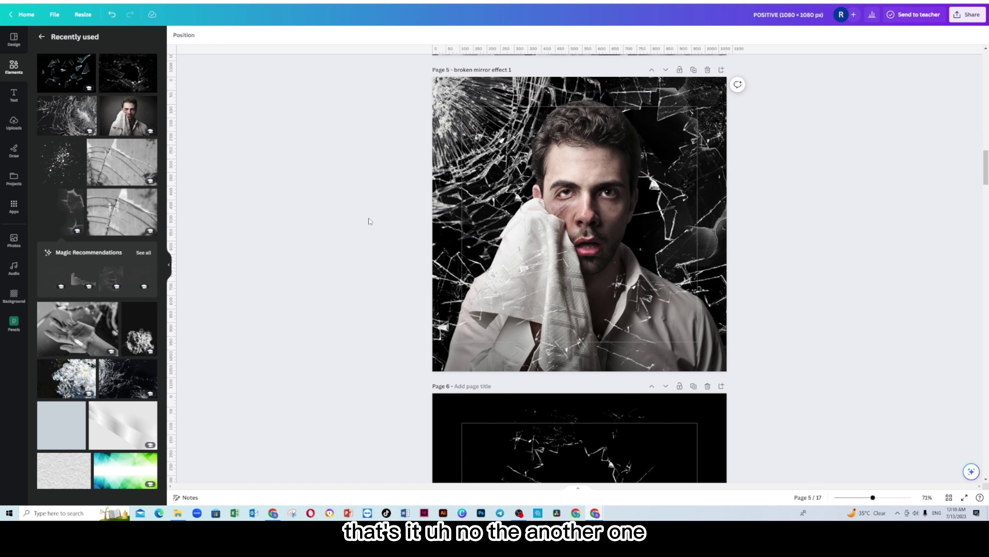
{"action": "scroll", "coordinate": [370, 221], "scroll_direction": "down", "scroll_amount": 5}
{"action": "left_click", "coordinate": [524, 429]}
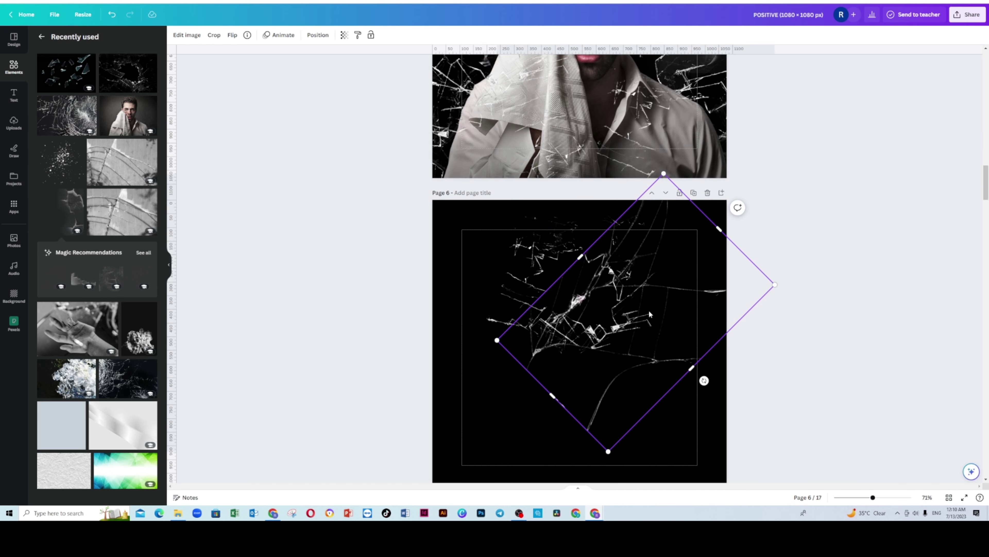
{"action": "left_click", "coordinate": [757, 330]}
{"action": "left_click_drag", "start_coordinate": [666, 297], "coordinate": [663, 188]}
{"action": "scroll", "coordinate": [669, 245], "scroll_direction": "up", "scroll_amount": 5}
{"action": "left_click_drag", "start_coordinate": [598, 163], "coordinate": [632, 140]}
{"action": "left_click", "coordinate": [870, 190]}
Switch to pngtree and view the shattered glass PNG results as the source of the forehead crack image
{"action": "left_click", "coordinate": [608, 175]}
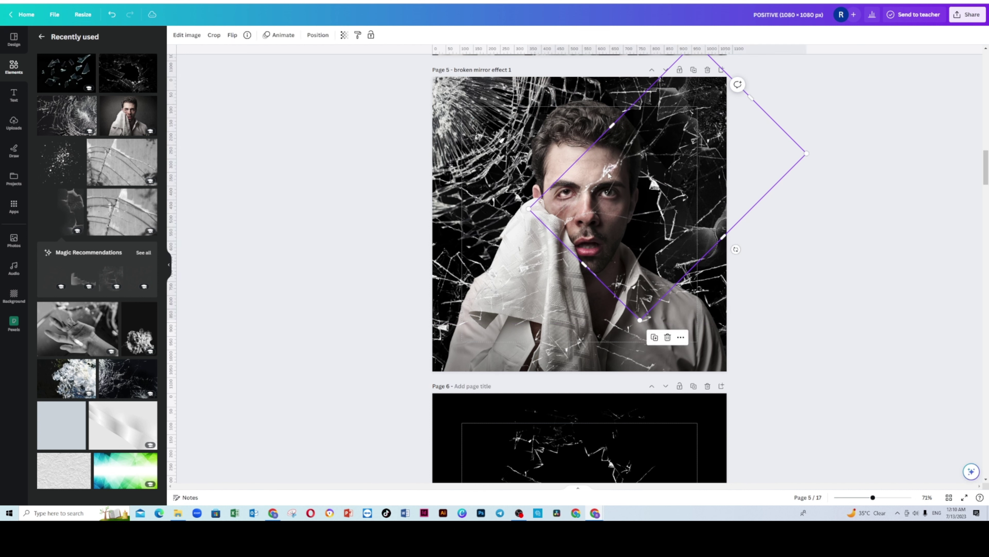
{"action": "key", "text": "Escape"}
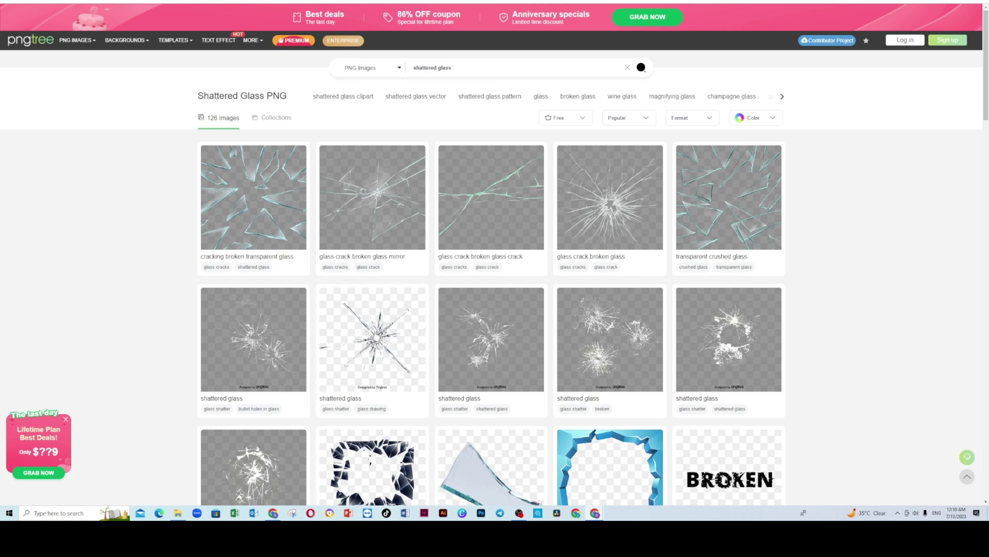
{"action": "mouse_move", "coordinate": [460, 207]}
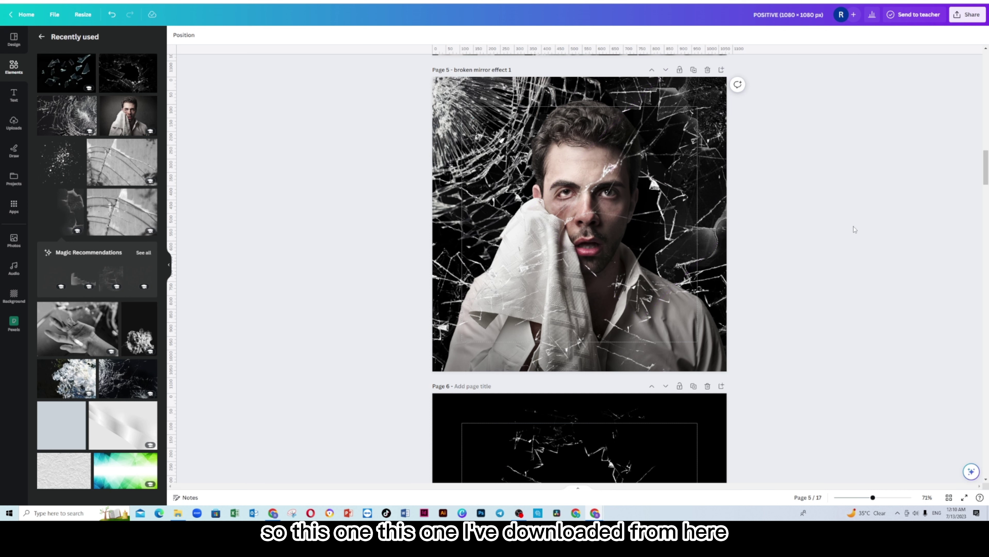
Return to the Canva design and fine-tune the position of the crack image over the man's forehead
{"action": "left_click_drag", "start_coordinate": [597, 177], "coordinate": [598, 177]}
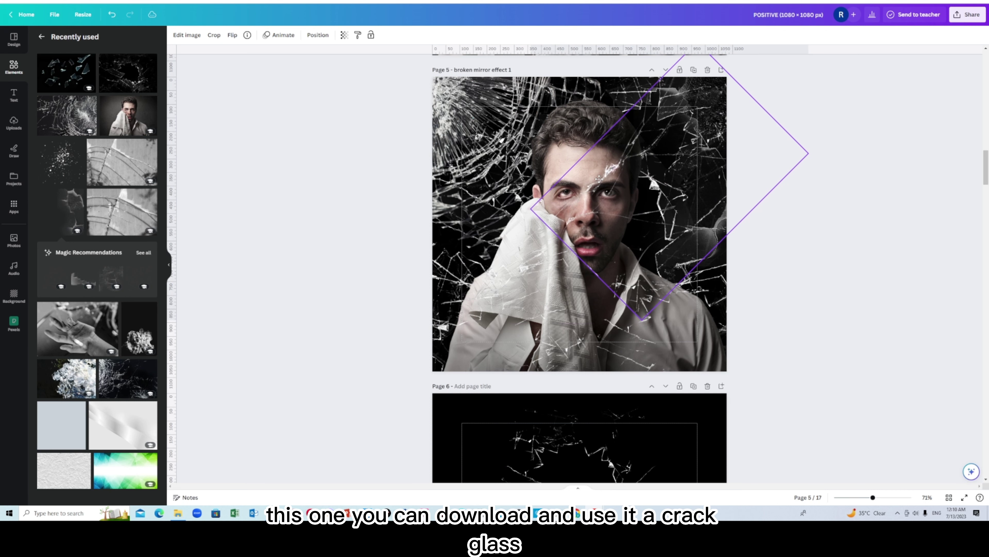
{"action": "left_click", "coordinate": [850, 301]}
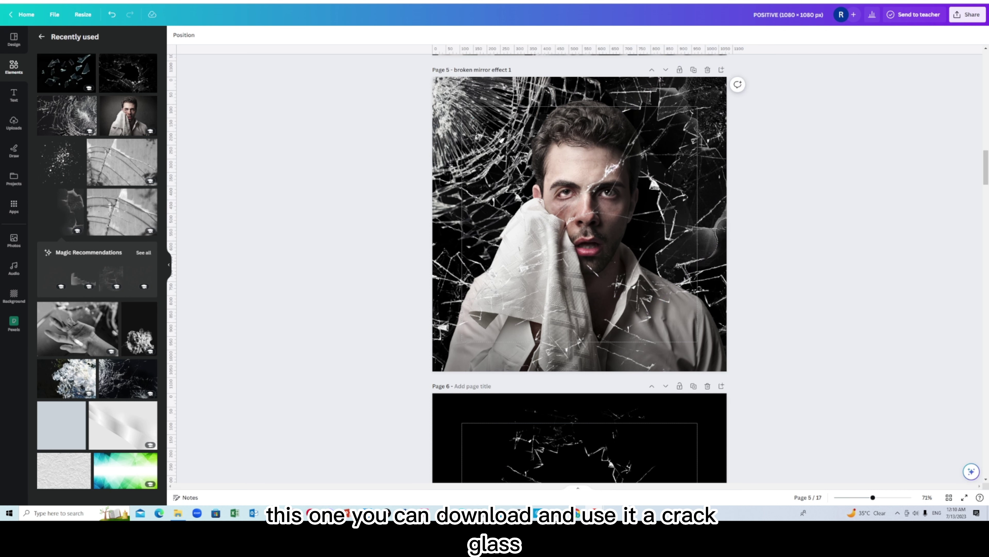
{"action": "scroll", "coordinate": [557, 265], "scroll_direction": "down", "scroll_amount": 5}
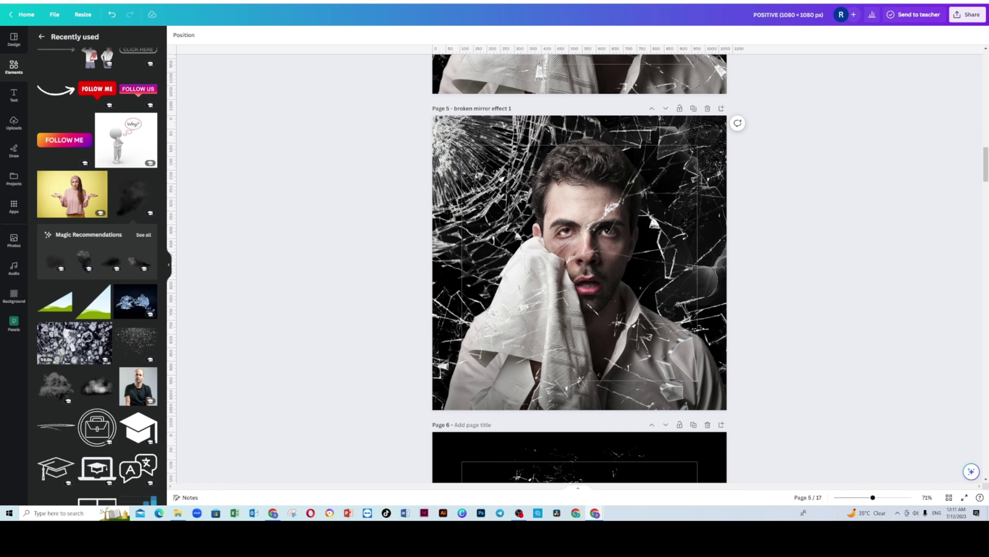
{"action": "left_click_drag", "start_coordinate": [614, 207], "coordinate": [620, 202]}
{"action": "left_click", "coordinate": [896, 272]}
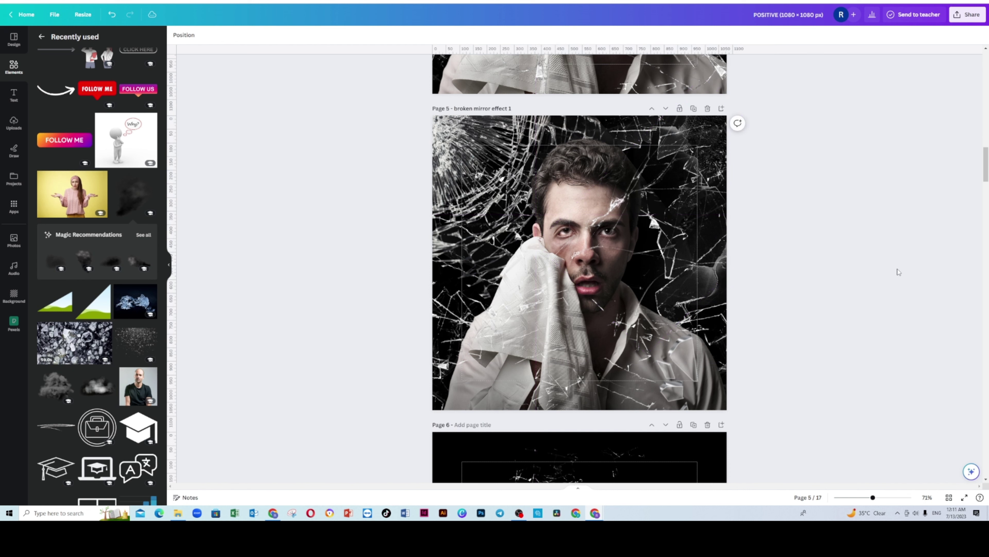
Set the man's cutout saturation to 46 and slightly lower its brightness and contrast on page 5
{"action": "left_click", "coordinate": [587, 155]}
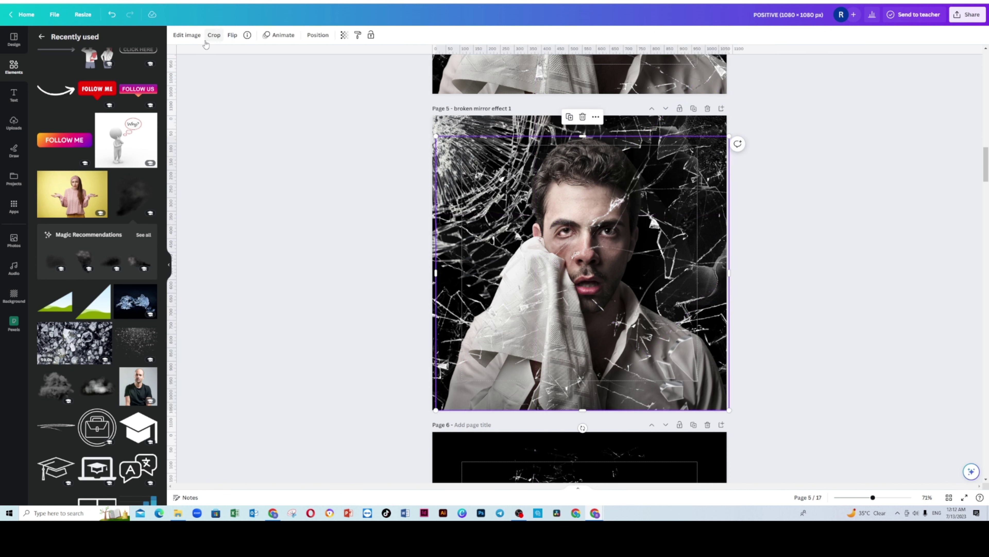
{"action": "left_click", "coordinate": [189, 36]}
{"action": "scroll", "coordinate": [74, 347], "scroll_direction": "down", "scroll_amount": 2}
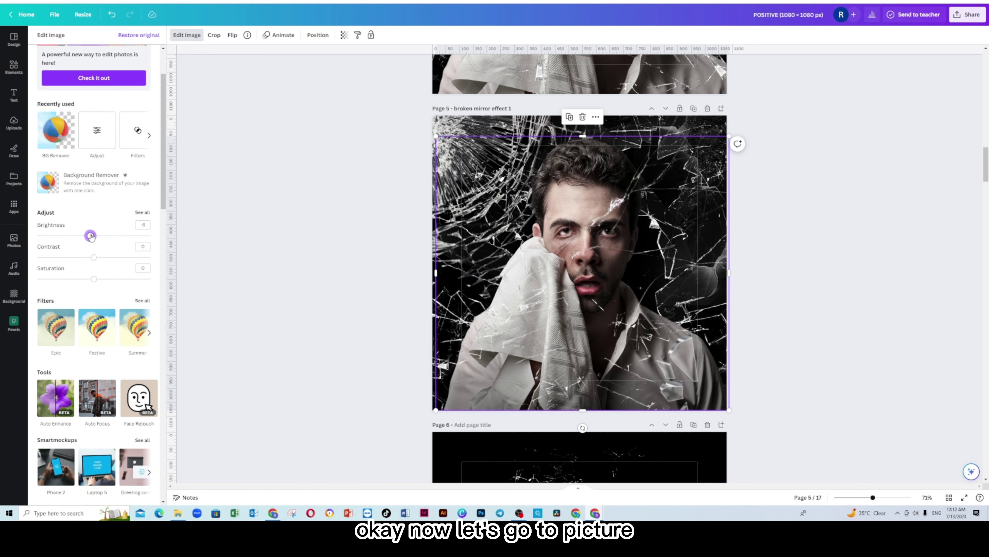
{"action": "left_click_drag", "start_coordinate": [93, 258], "coordinate": [134, 292]}
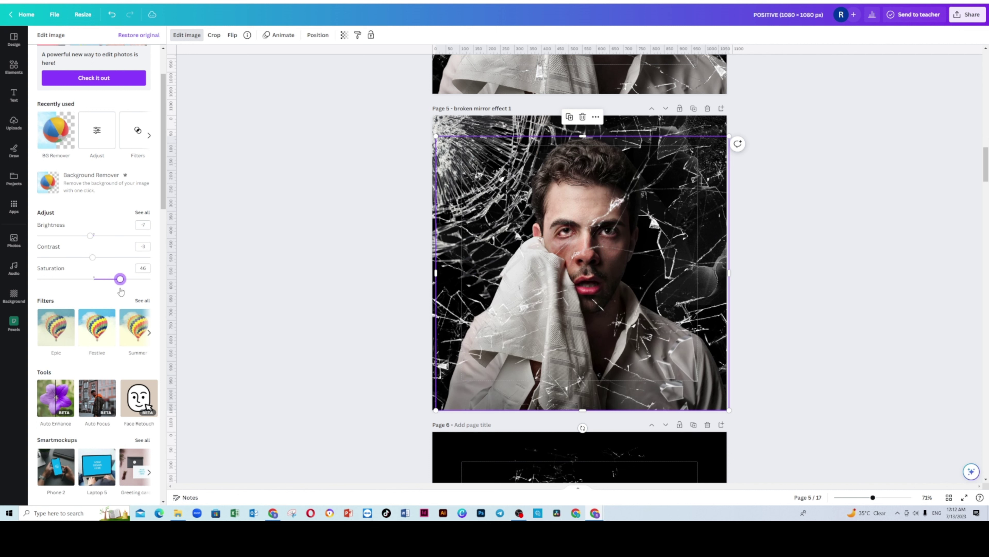
{"action": "left_click", "coordinate": [860, 300]}
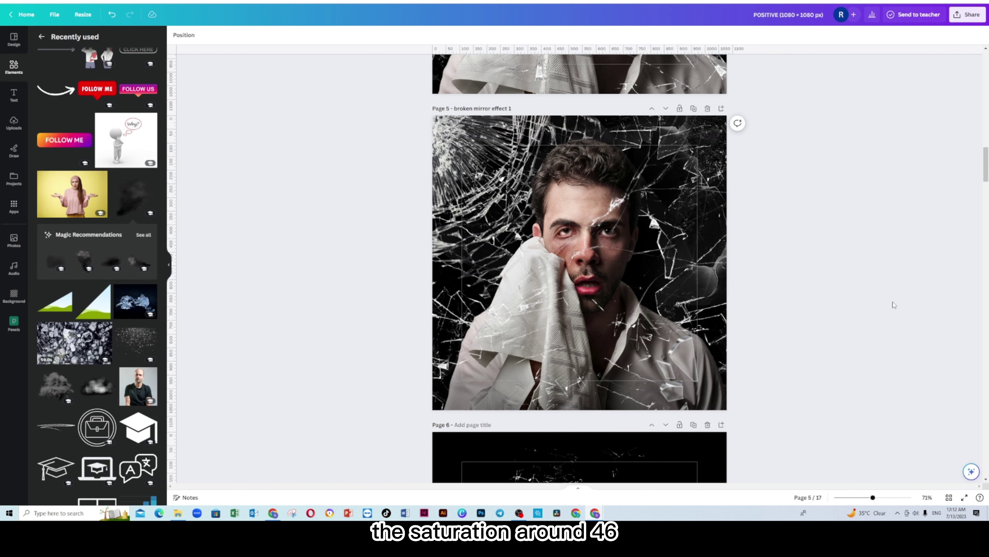
{"action": "left_click_drag", "start_coordinate": [699, 134], "coordinate": [701, 134]}
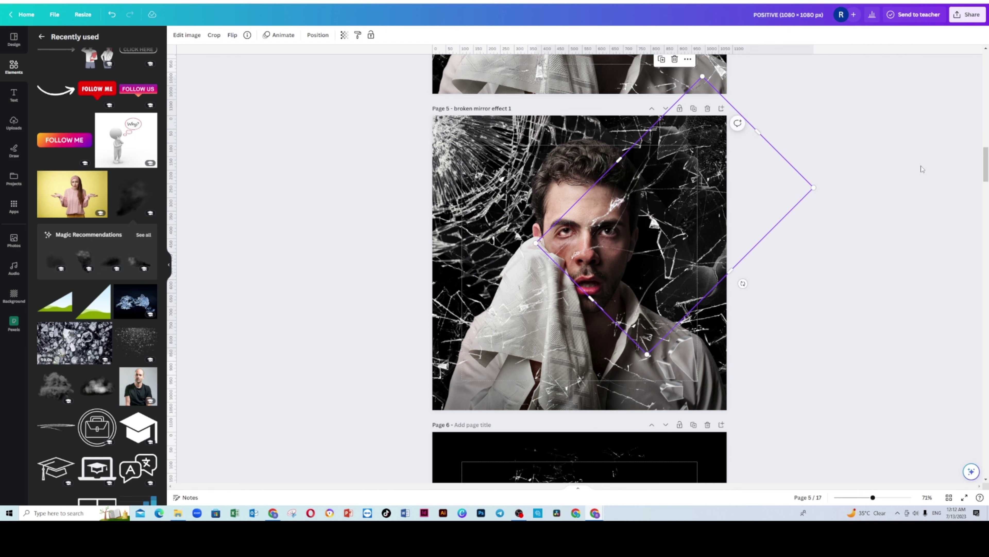
{"action": "left_click", "coordinate": [964, 241]}
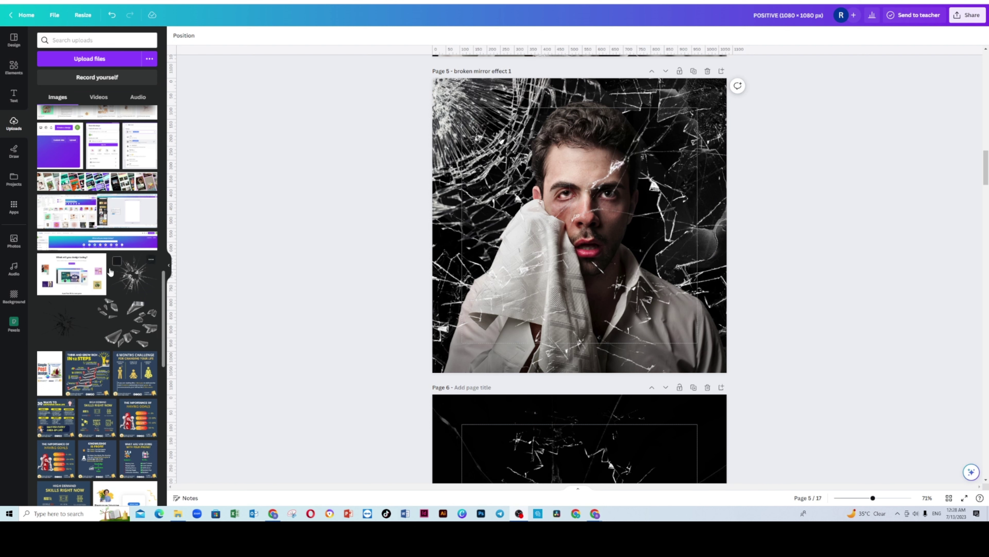
Try to add the uploaded glass shards image through page 6 and rotate it over the man's shoulder on page 5
{"action": "left_click", "coordinate": [130, 321]}
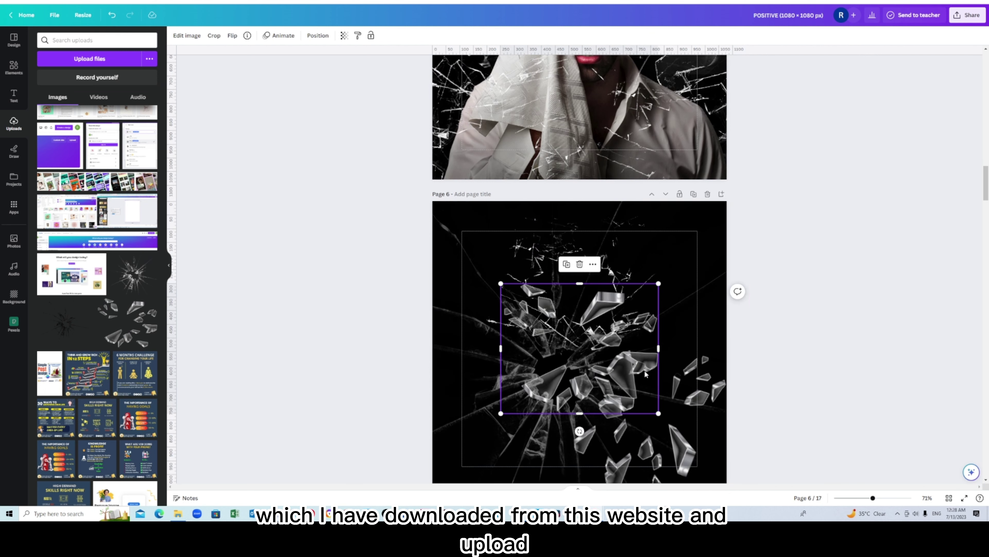
{"action": "left_click_drag", "start_coordinate": [569, 362], "coordinate": [622, 290]}
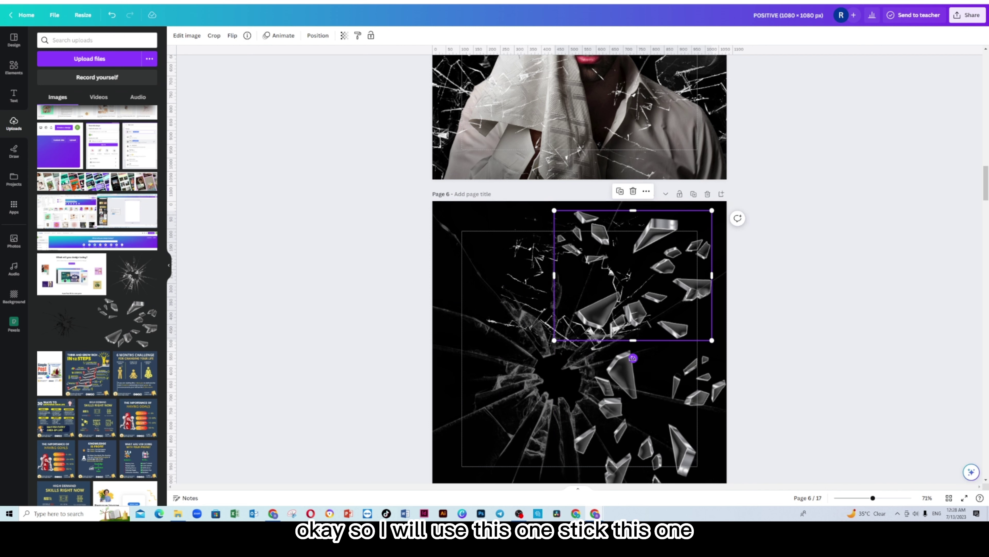
{"action": "left_click_drag", "start_coordinate": [633, 358], "coordinate": [709, 309]}
{"action": "scroll", "coordinate": [708, 309], "scroll_direction": "up", "scroll_amount": 3}
{"action": "left_click_drag", "start_coordinate": [665, 353], "coordinate": [712, 229]}
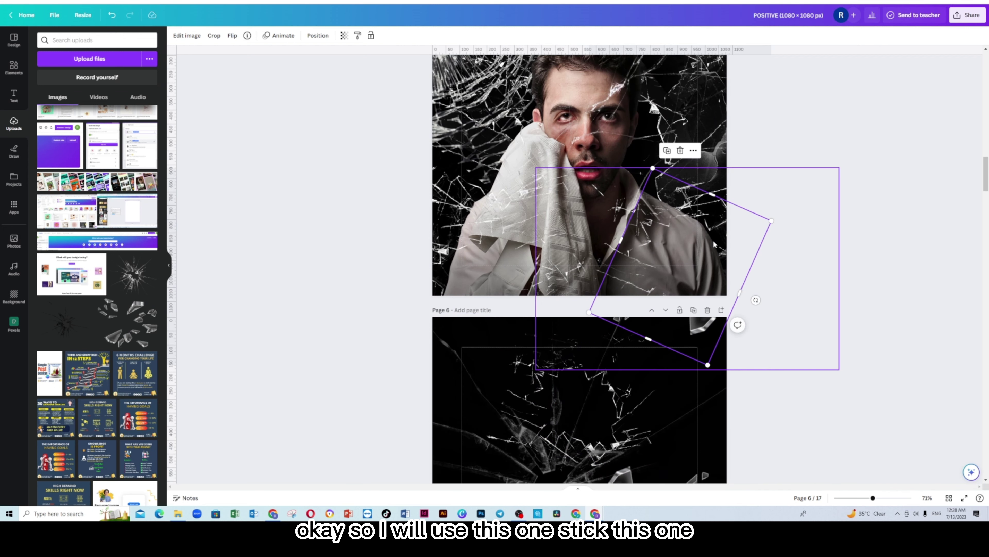
{"action": "left_click_drag", "start_coordinate": [755, 300], "coordinate": [670, 408]}
{"action": "left_click", "coordinate": [876, 381]}
{"action": "scroll", "coordinate": [635, 381], "scroll_direction": "down", "scroll_amount": 1}
{"action": "key", "text": "Delete"}
{"action": "scroll", "coordinate": [815, 395], "scroll_direction": "up", "scroll_amount": 2}
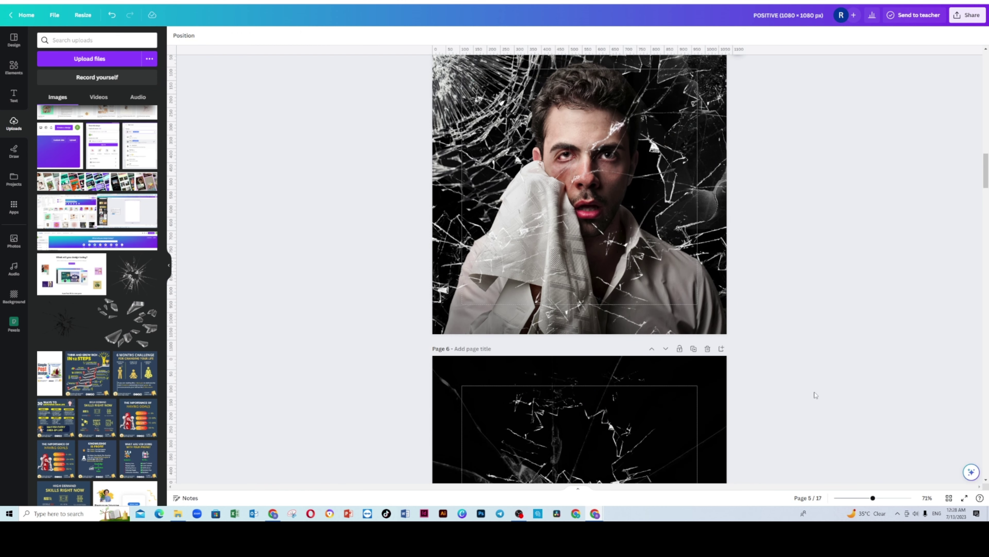
Add the uploaded glass shards image to page 5, then rotate and position it over the man's right-hand shoulder
{"action": "left_click", "coordinate": [128, 327]}
{"action": "left_click_drag", "start_coordinate": [610, 220], "coordinate": [701, 353]}
{"action": "left_click_drag", "start_coordinate": [669, 404], "coordinate": [721, 295]}
{"action": "left_click", "coordinate": [828, 244]}
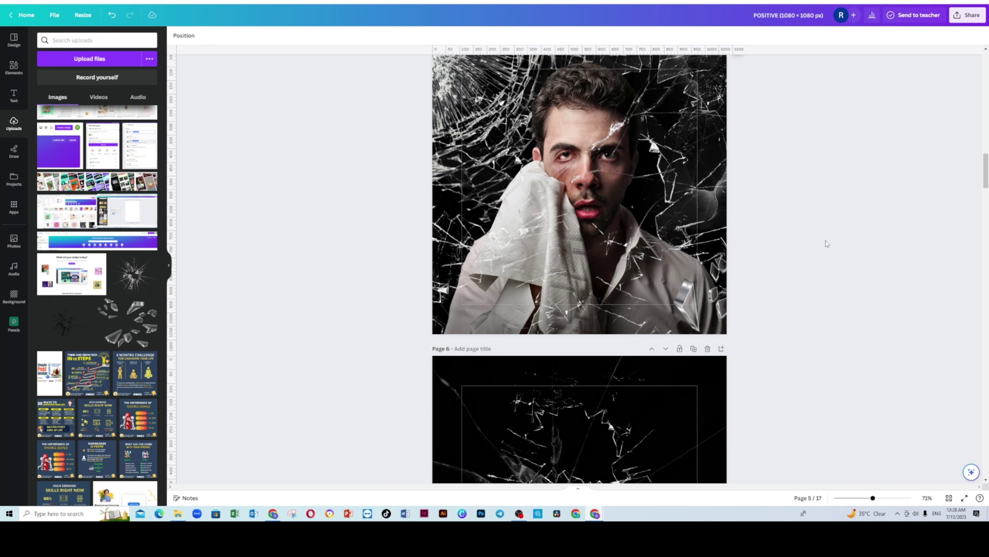
Try to place the uploaded radial crack image over the existing cracks on page 6
{"action": "scroll", "coordinate": [822, 245], "scroll_direction": "down", "scroll_amount": 1}
{"action": "scroll", "coordinate": [429, 337], "scroll_direction": "down", "scroll_amount": 1}
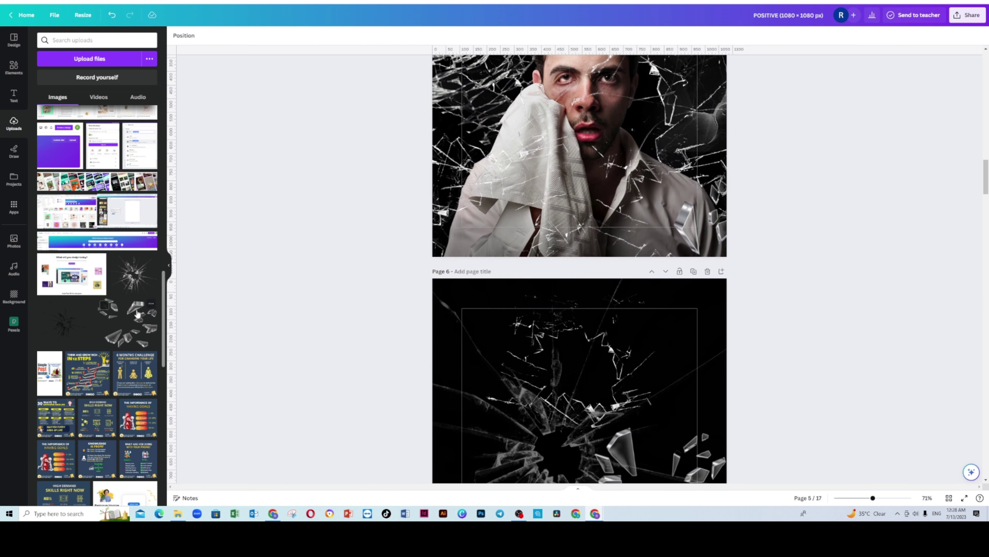
{"action": "left_click", "coordinate": [133, 283]}
{"action": "scroll", "coordinate": [757, 340], "scroll_direction": "up", "scroll_amount": 1}
{"action": "left_click_drag", "start_coordinate": [626, 195], "coordinate": [657, 368]}
{"action": "scroll", "coordinate": [657, 369], "scroll_direction": "down", "scroll_amount": 2}
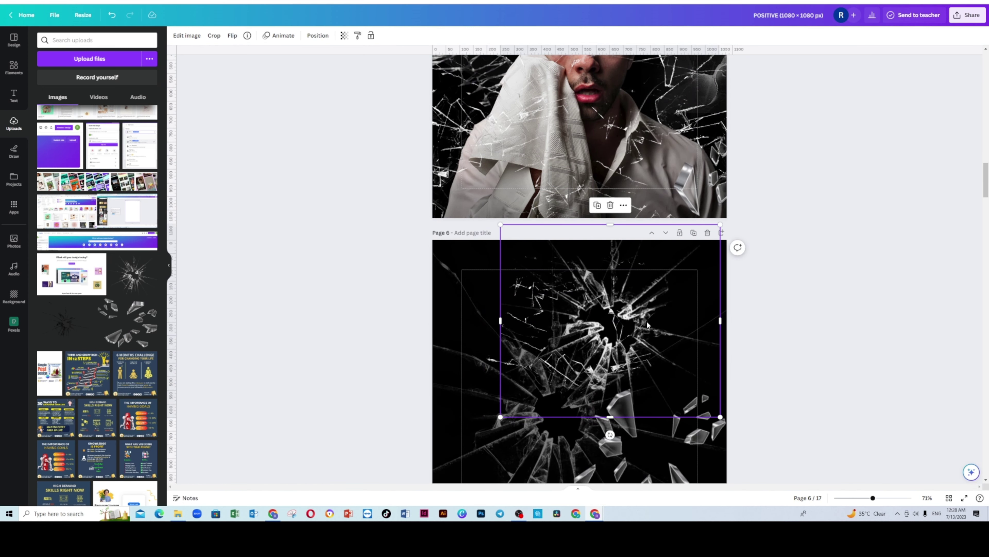
{"action": "key", "text": "Delete"}
Add a blank page after page 5 and place the uploaded radial crack image on it, tilted slightly
{"action": "scroll", "coordinate": [719, 317], "scroll_direction": "up", "scroll_amount": 4}
{"action": "left_click", "coordinate": [720, 72]}
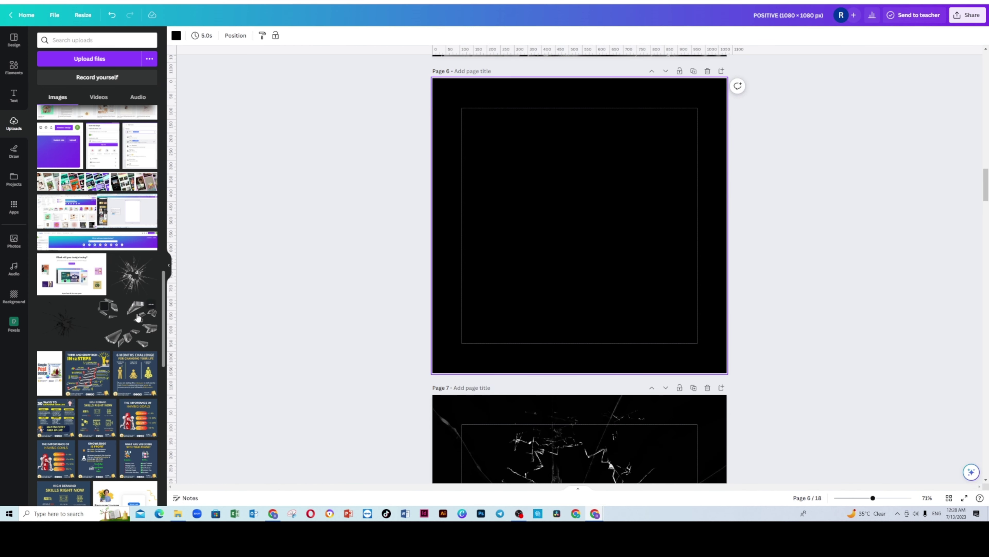
{"action": "left_click", "coordinate": [133, 277]}
{"action": "left_click", "coordinate": [729, 223]}
{"action": "left_click_drag", "start_coordinate": [602, 276], "coordinate": [614, 266]}
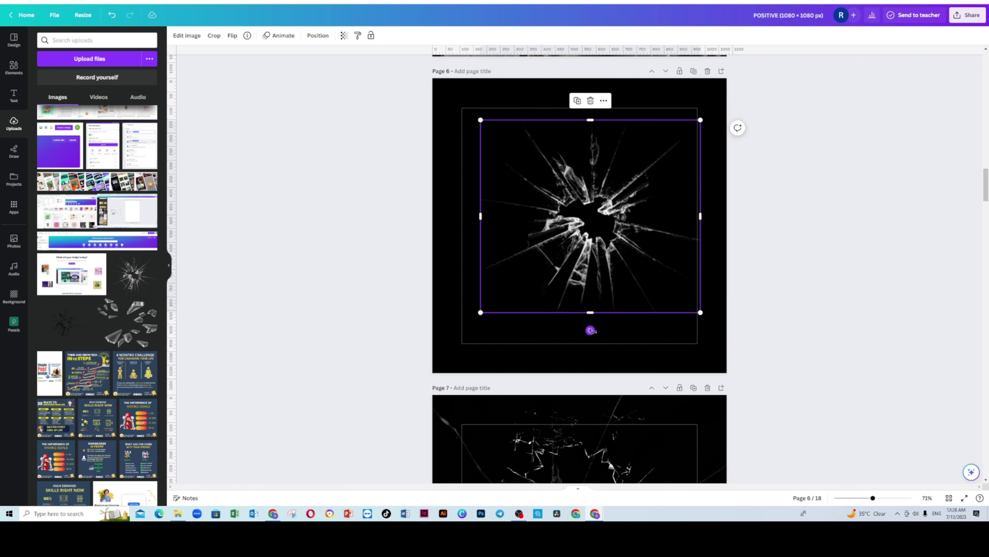
{"action": "mouse_move", "coordinate": [591, 331]}
{"action": "left_mouse_down"}
{"action": "mouse_move", "coordinate": [575, 328]}
{"action": "mouse_move", "coordinate": [599, 330]}
{"action": "left_mouse_up"}
{"action": "left_click", "coordinate": [733, 274]}
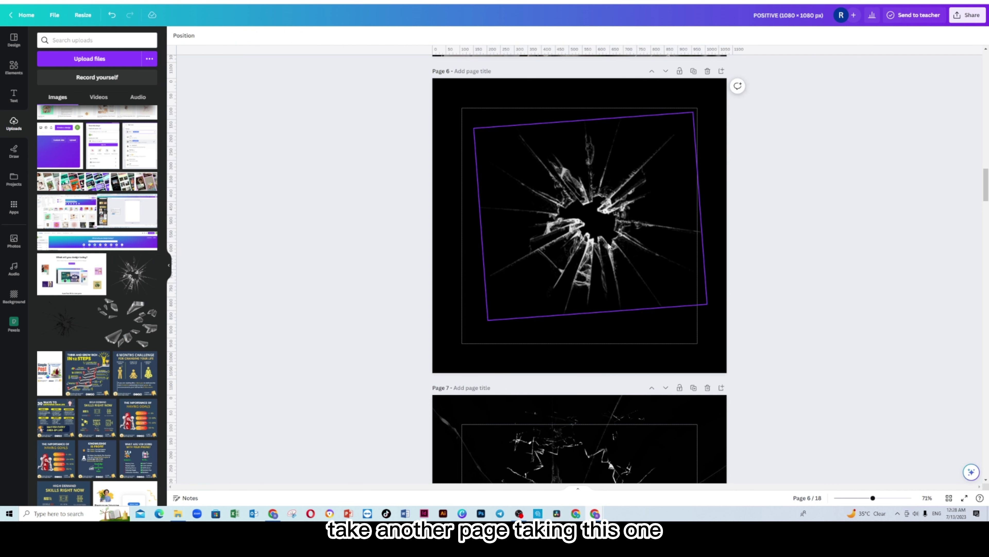
Remove the background of the radial crack image on page 6
{"action": "left_click", "coordinate": [187, 36]}
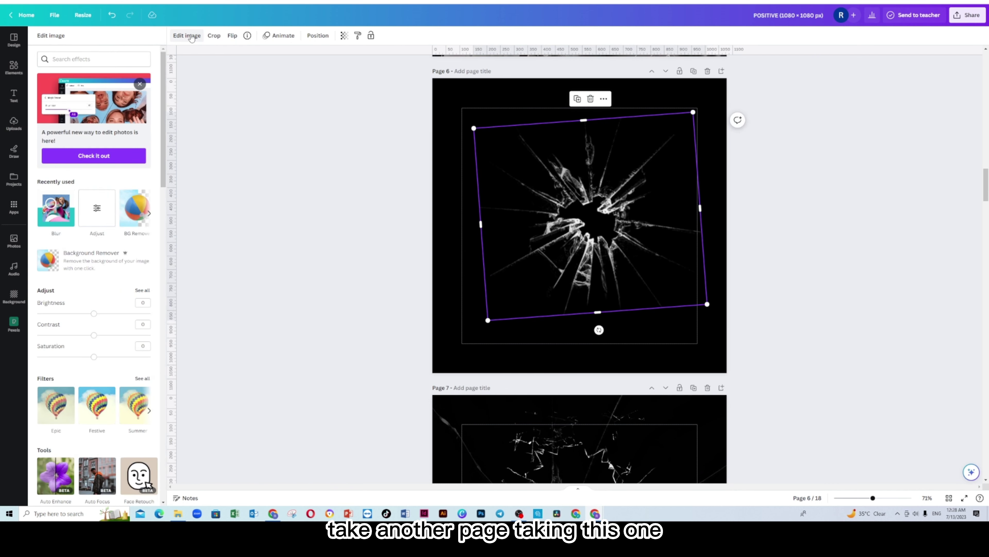
{"action": "left_click", "coordinate": [46, 265]}
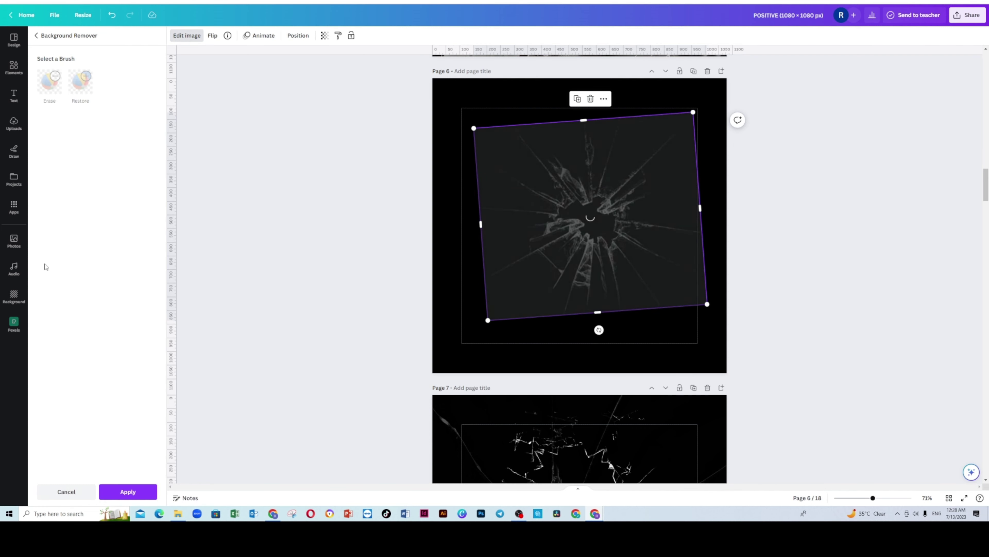
{"action": "left_click", "coordinate": [128, 492]}
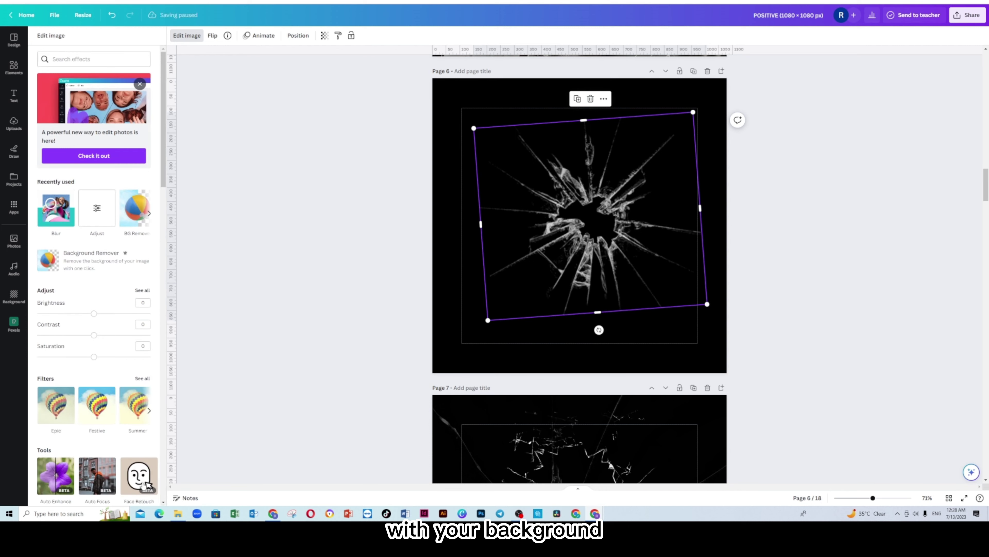
Apply the Blur effect to the radial crack image with intensity 38, spread 56 and brush size 44
{"action": "scroll", "coordinate": [88, 270], "scroll_direction": "down", "scroll_amount": 10}
{"action": "scroll", "coordinate": [87, 271], "scroll_direction": "down", "scroll_amount": 15}
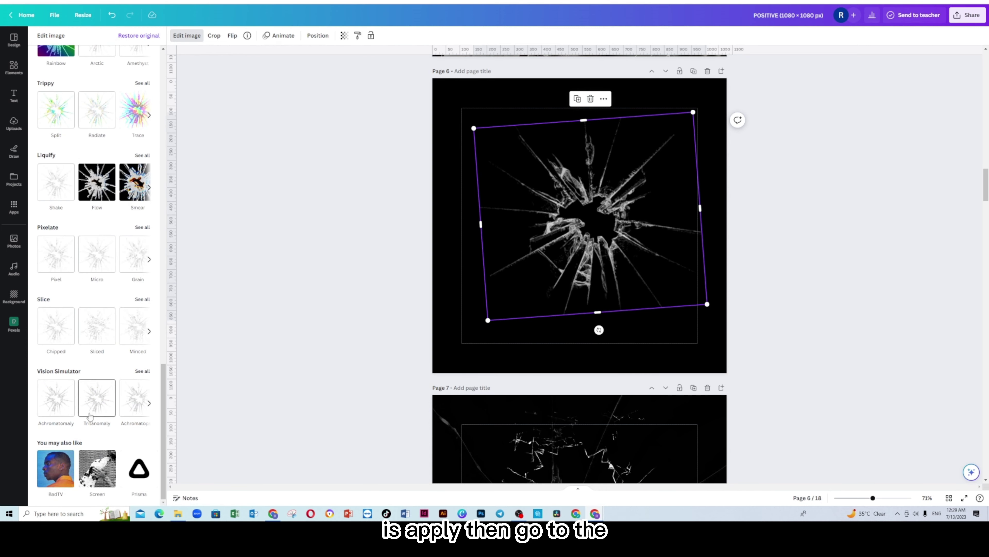
{"action": "scroll", "coordinate": [95, 382], "scroll_direction": "up", "scroll_amount": 20}
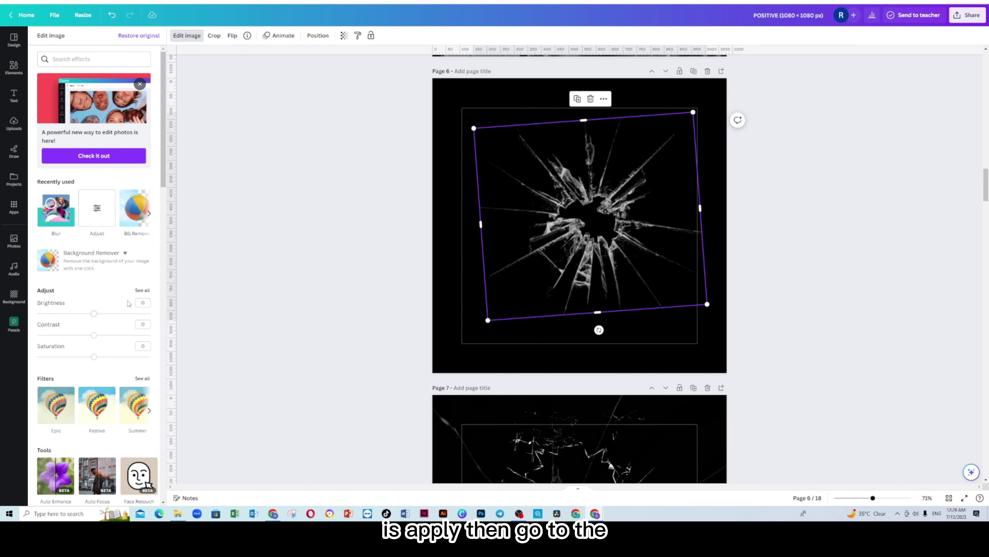
{"action": "left_click", "coordinate": [58, 209]}
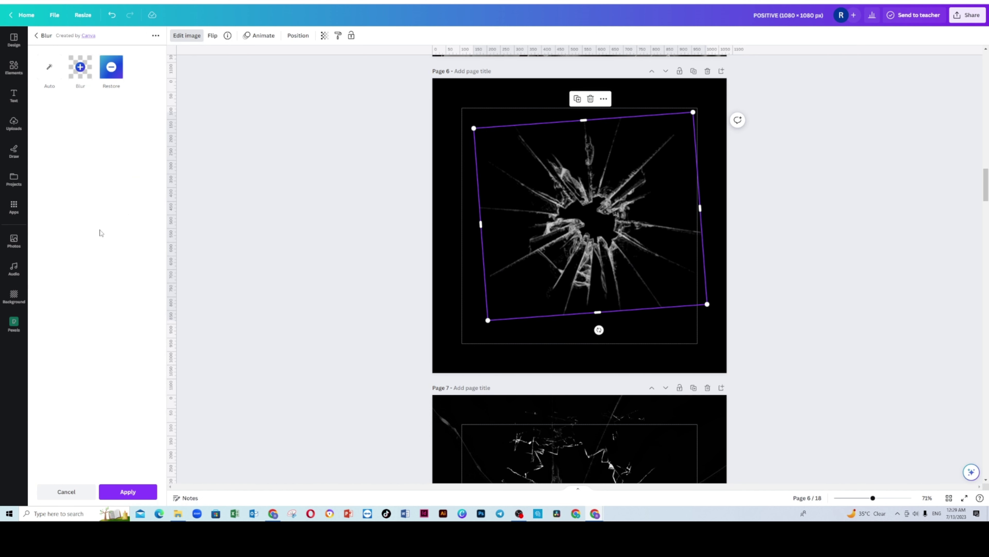
{"action": "left_click", "coordinate": [79, 70]}
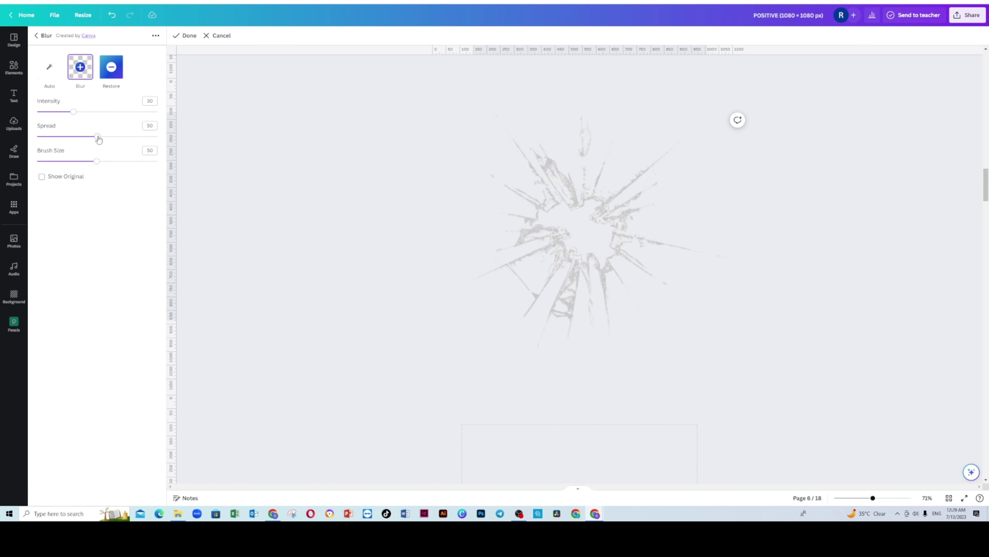
{"action": "left_click_drag", "start_coordinate": [74, 112], "coordinate": [79, 114]}
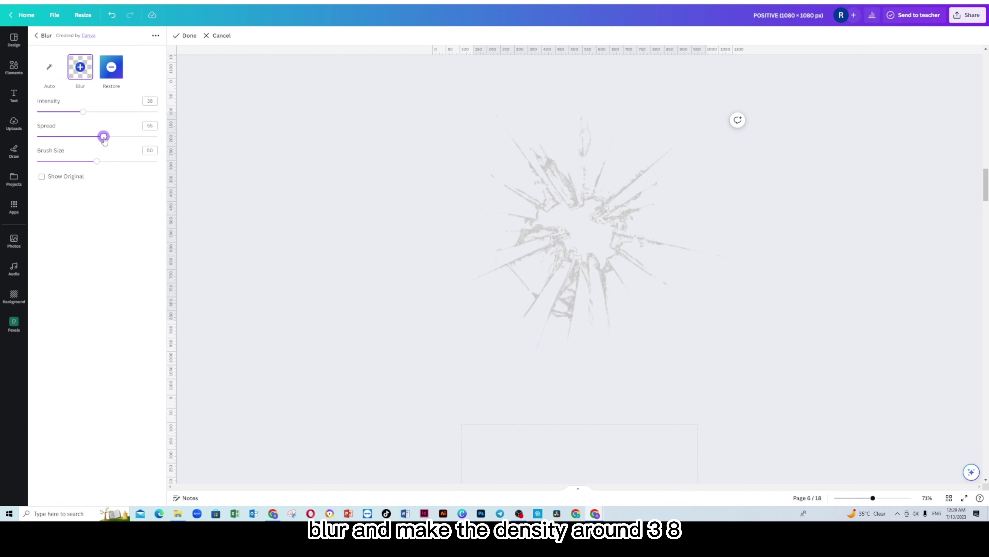
{"action": "left_click_drag", "start_coordinate": [96, 163], "coordinate": [95, 163]}
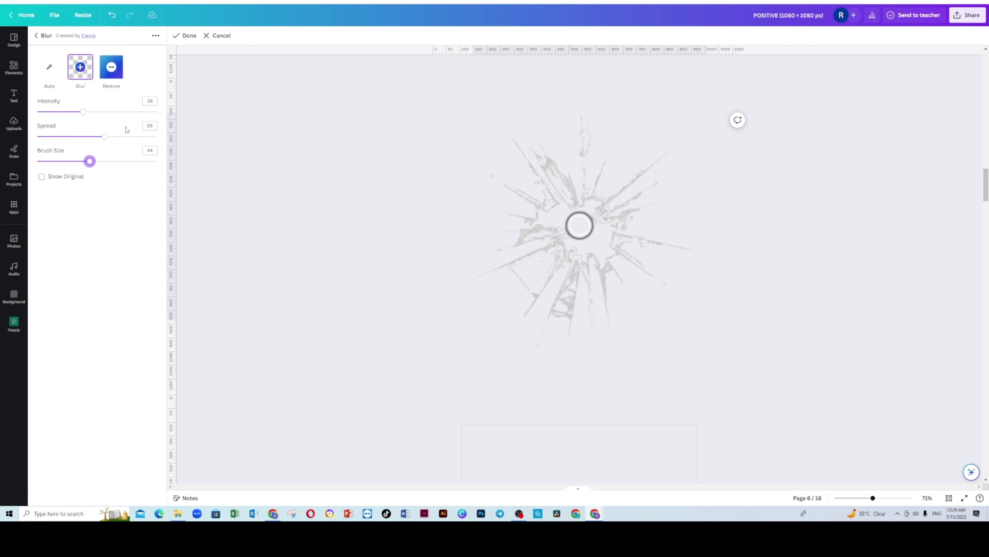
{"action": "left_click", "coordinate": [214, 36]}
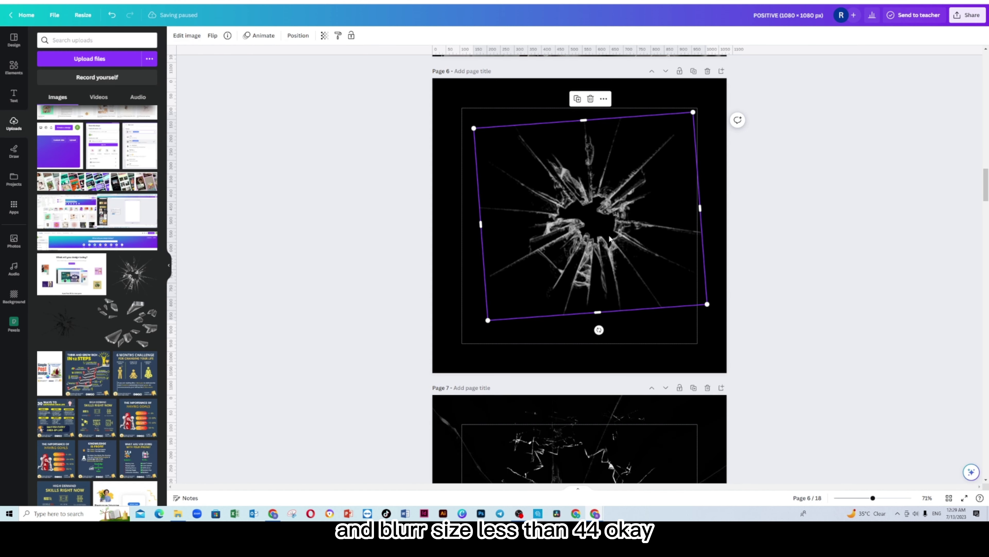
{"action": "left_click", "coordinate": [392, 270]}
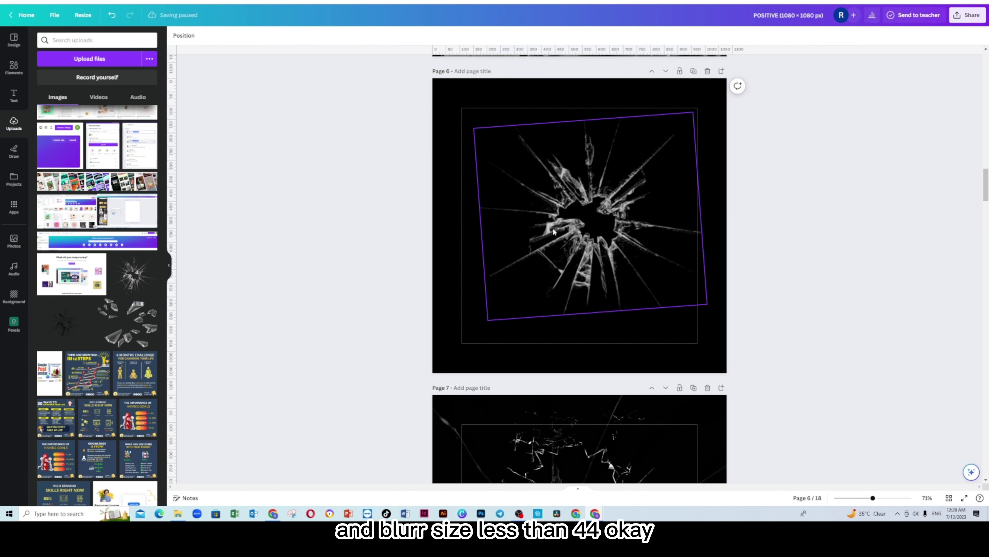
Enlarge the radial crack image and reposition it so it nearly fills page 6
{"action": "left_click", "coordinate": [492, 253]}
{"action": "left_click_drag", "start_coordinate": [487, 321], "coordinate": [233, 419]}
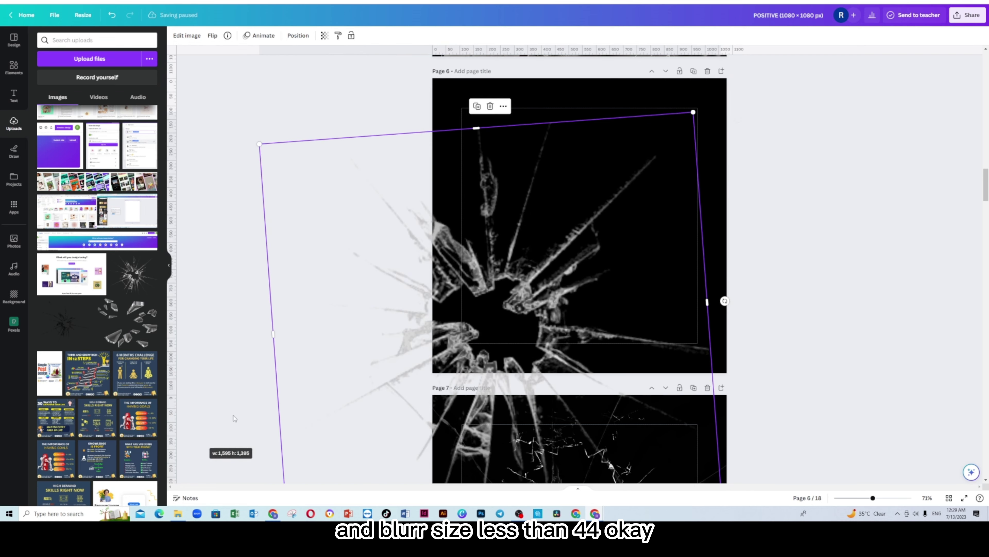
{"action": "left_click_drag", "start_coordinate": [562, 318], "coordinate": [660, 245]}
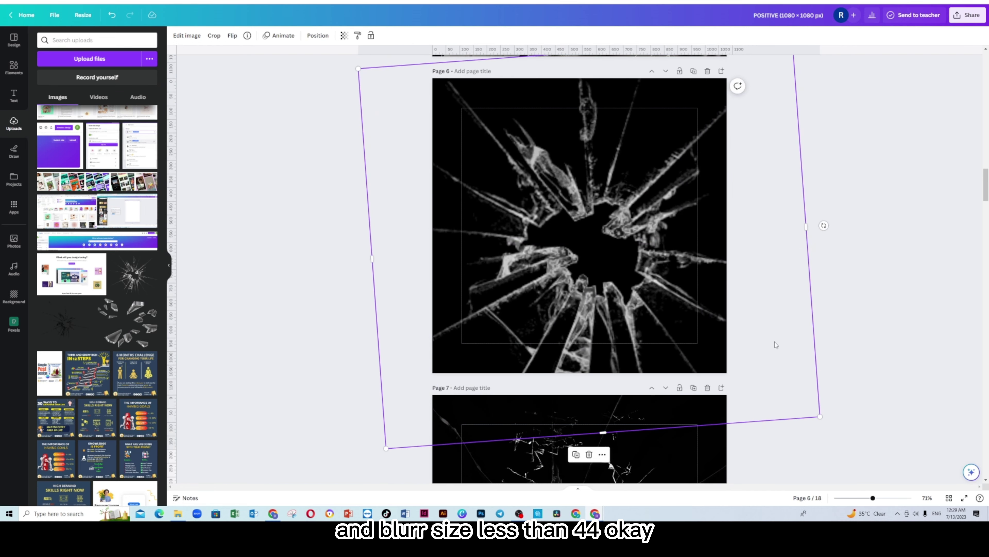
{"action": "left_click_drag", "start_coordinate": [385, 449], "coordinate": [443, 376]}
{"action": "scroll", "coordinate": [443, 376], "scroll_direction": "up", "scroll_amount": 2}
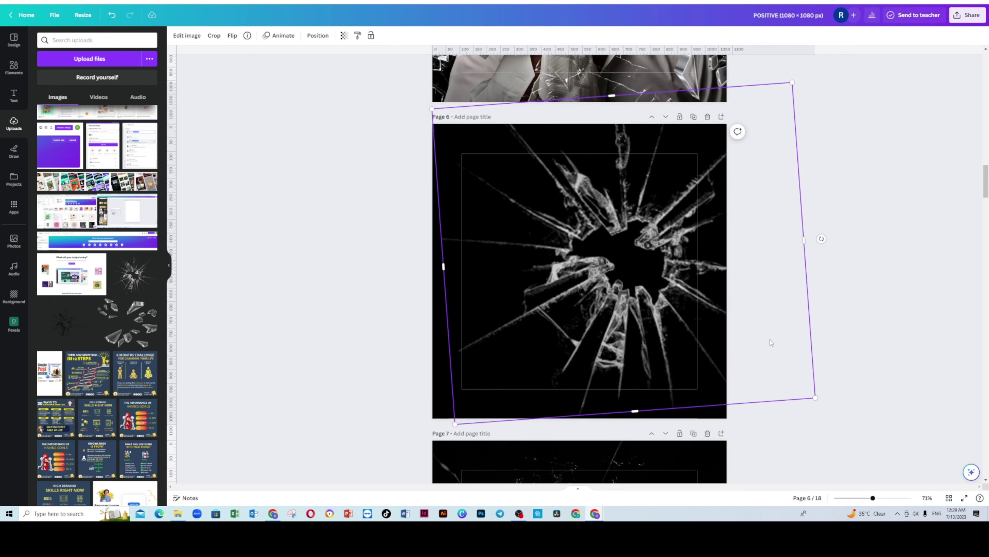
Crop the radial crack image from the left, top and right, leaving its lower cracks
{"action": "left_click_drag", "start_coordinate": [436, 299], "coordinate": [579, 299]}
{"action": "left_click_drag", "start_coordinate": [683, 121], "coordinate": [692, 298]}
{"action": "left_click_drag", "start_coordinate": [810, 354], "coordinate": [734, 361]}
{"action": "scroll", "coordinate": [838, 294], "scroll_direction": "up", "scroll_amount": 1}
{"action": "left_click", "coordinate": [837, 294]}
Copy the cropped crack onto page 5, then rotate and position it over the man's chest and right-hand shoulder
{"action": "left_click_drag", "start_coordinate": [686, 396], "coordinate": [642, 109]}
{"action": "key", "text": "ctrl+d"}
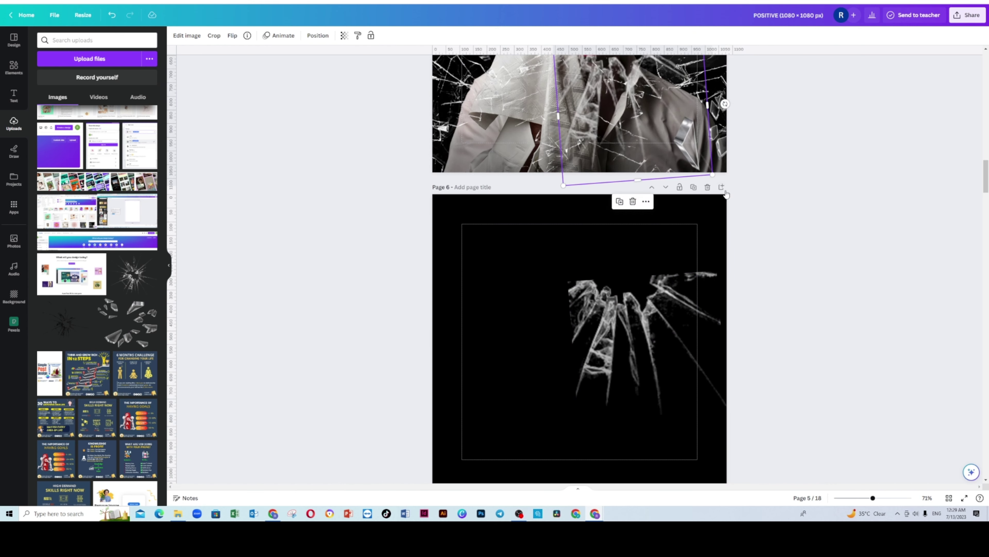
{"action": "scroll", "coordinate": [725, 194], "scroll_direction": "up", "scroll_amount": 4}
{"action": "left_click_drag", "start_coordinate": [639, 352], "coordinate": [736, 343]}
{"action": "left_click_drag", "start_coordinate": [608, 245], "coordinate": [640, 240]}
{"action": "left_click_drag", "start_coordinate": [736, 315], "coordinate": [721, 330]}
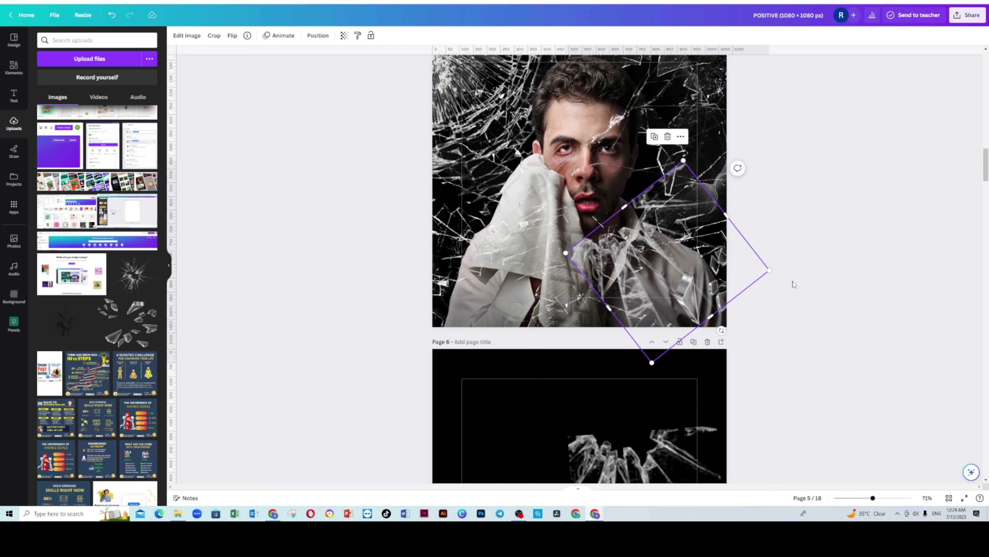
{"action": "left_click", "coordinate": [793, 282]}
{"action": "left_click_drag", "start_coordinate": [662, 274], "coordinate": [640, 275]}
{"action": "left_click", "coordinate": [850, 266]}
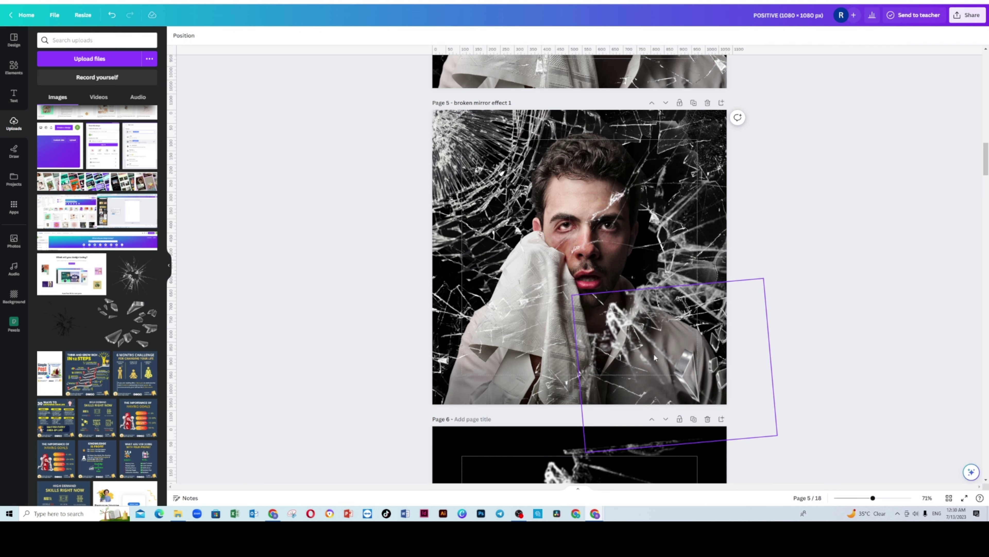
Place another copy of the chest crack over the towel and left-hand sleeve on page 5, rotated to fit
{"action": "left_click", "coordinate": [654, 353]}
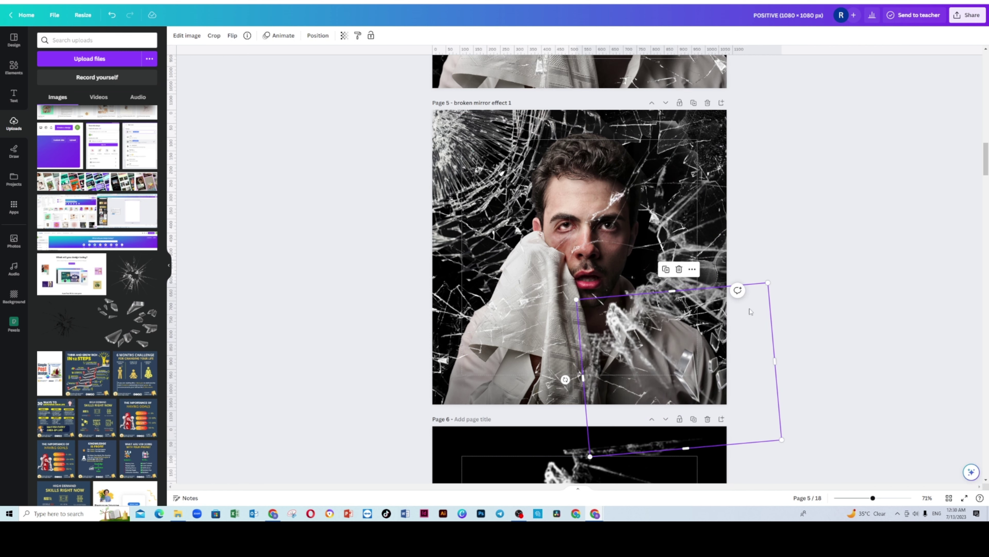
{"action": "scroll", "coordinate": [653, 325], "scroll_direction": "down", "scroll_amount": 1}
{"action": "left_click_drag", "start_coordinate": [653, 325], "coordinate": [503, 336]}
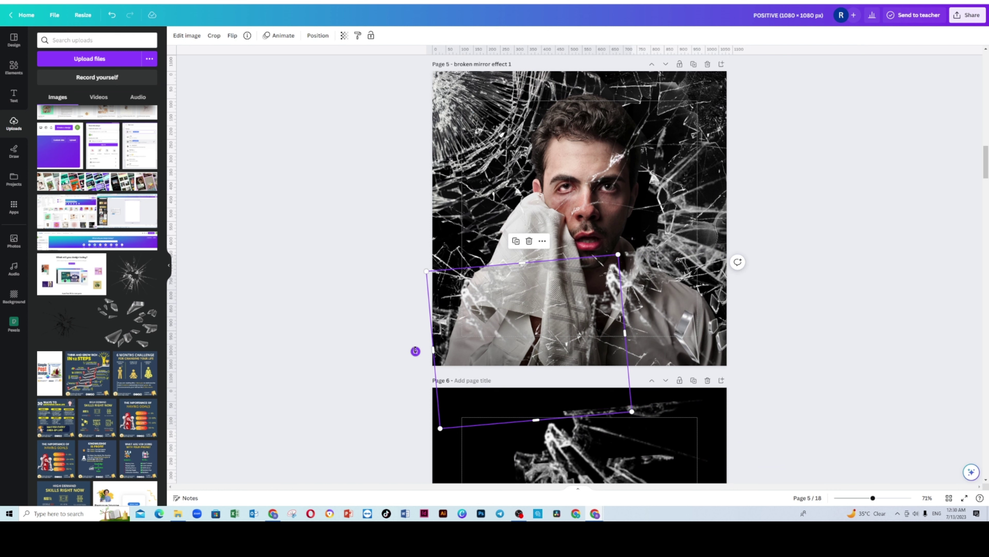
{"action": "left_click_drag", "start_coordinate": [416, 350], "coordinate": [468, 245]}
{"action": "left_click_drag", "start_coordinate": [559, 304], "coordinate": [549, 328]}
{"action": "left_click_drag", "start_coordinate": [398, 327], "coordinate": [311, 300]}
{"action": "left_click_drag", "start_coordinate": [521, 286], "coordinate": [508, 324]}
{"action": "left_click", "coordinate": [853, 291]}
Remove the cropped crack copy beside the man's face at the right edge of page 5
{"action": "scroll", "coordinate": [853, 288], "scroll_direction": "up", "scroll_amount": 1}
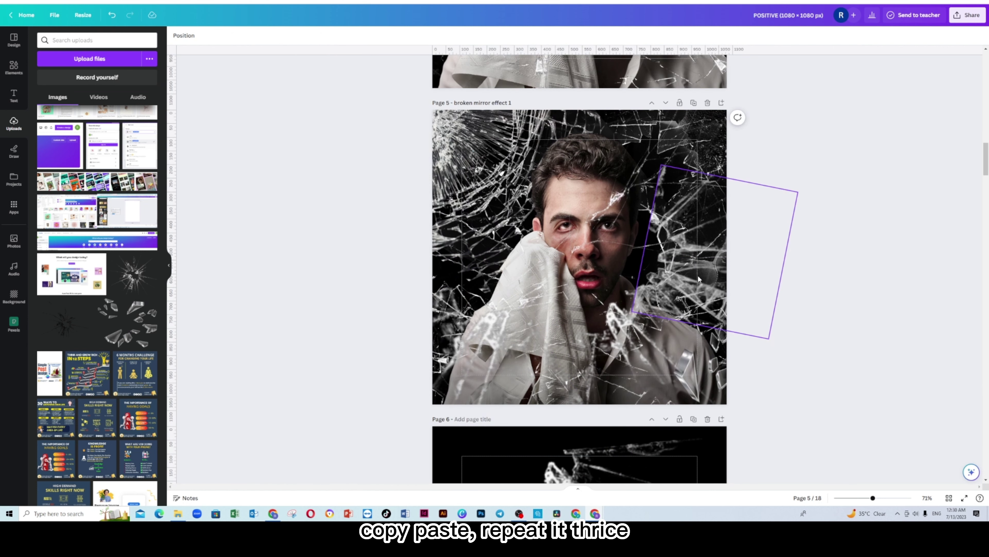
{"action": "left_click_drag", "start_coordinate": [691, 252], "coordinate": [711, 217]}
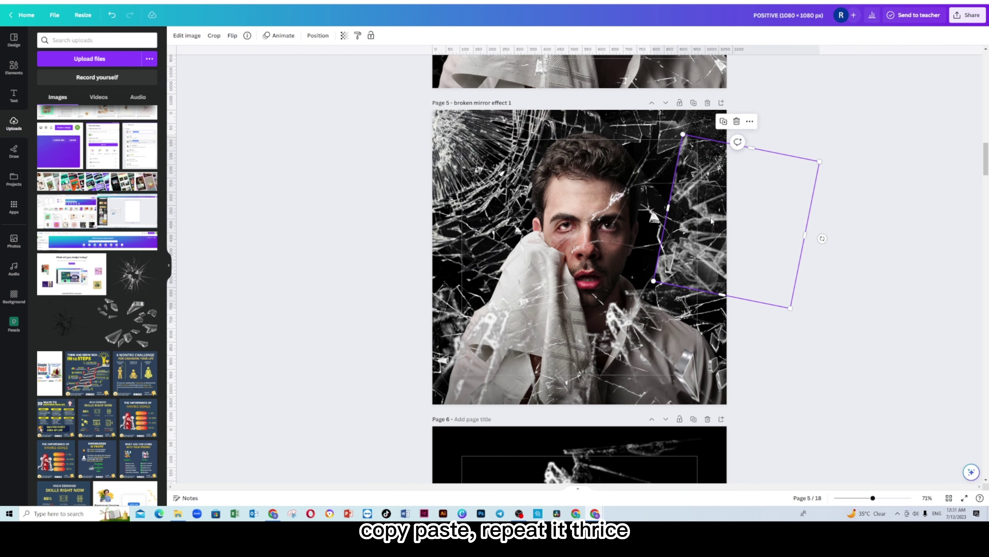
{"action": "left_click", "coordinate": [927, 307]}
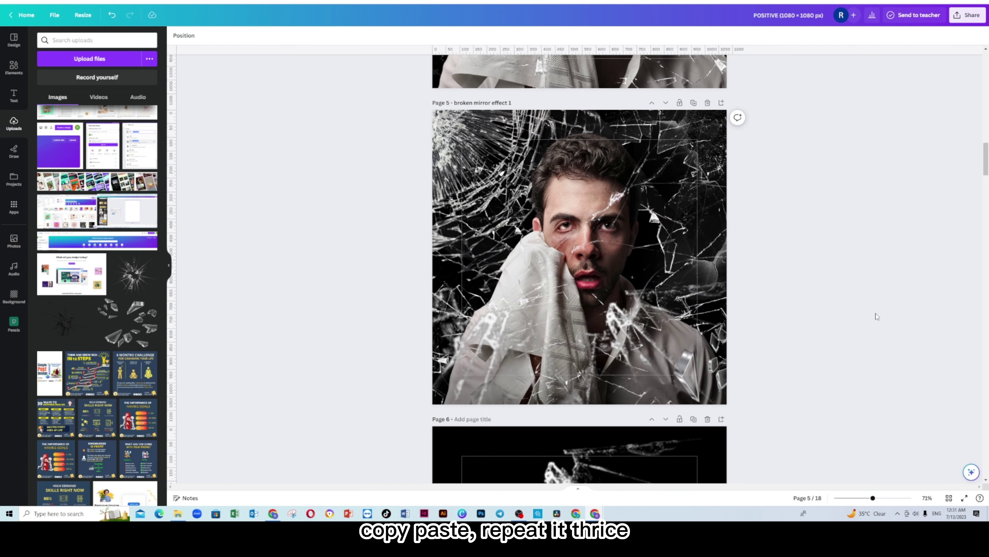
Paste the cropped crack onto page 5 again, then rotate and position it just right of the man's head
{"action": "scroll", "coordinate": [876, 315], "scroll_direction": "up", "scroll_amount": 1}
{"action": "key", "text": "ctrl+v"}
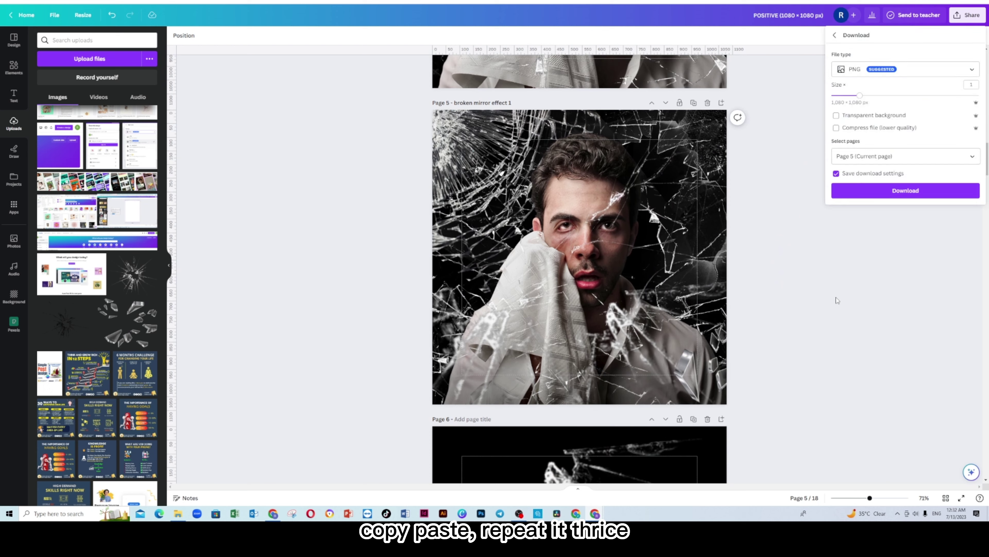
{"action": "left_click_drag", "start_coordinate": [561, 375], "coordinate": [694, 345]}
{"action": "left_click_drag", "start_coordinate": [688, 271], "coordinate": [712, 211]}
{"action": "left_click", "coordinate": [873, 219]}
{"action": "key", "text": "ctrl+v"}
{"action": "left_click", "coordinate": [822, 208]}
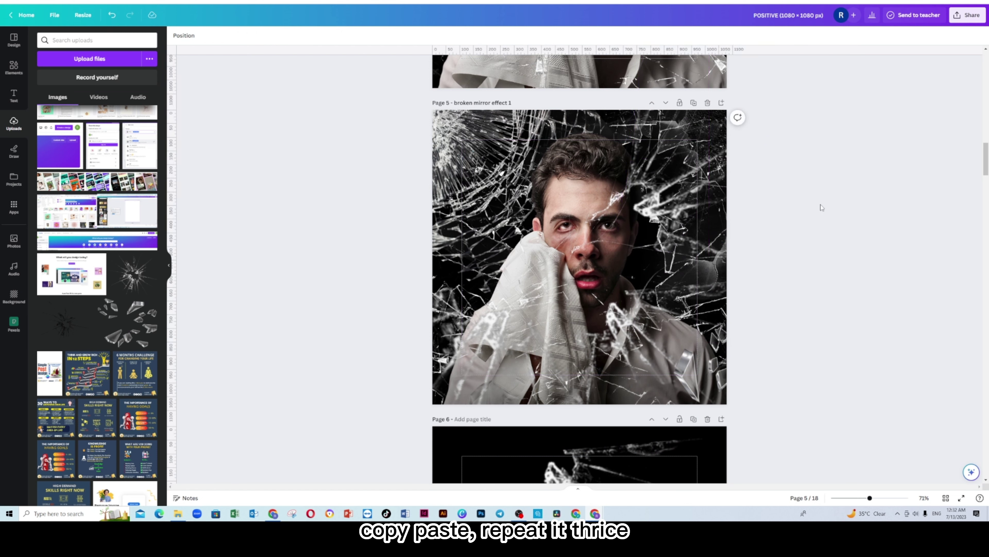